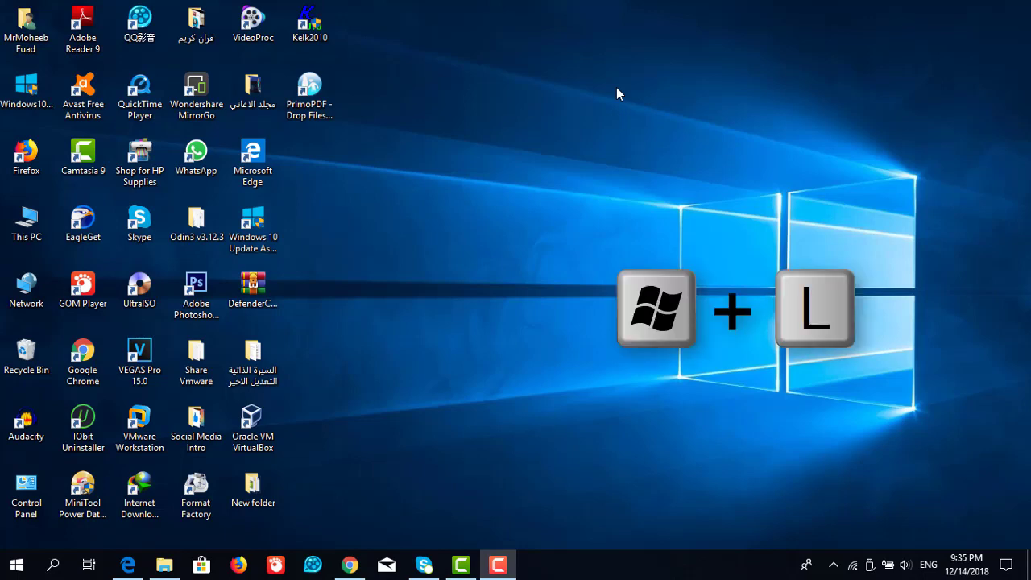
Lock the computer to view its lock screen, and check the Lock screen background setting under the Personalization settings
key("super+l")
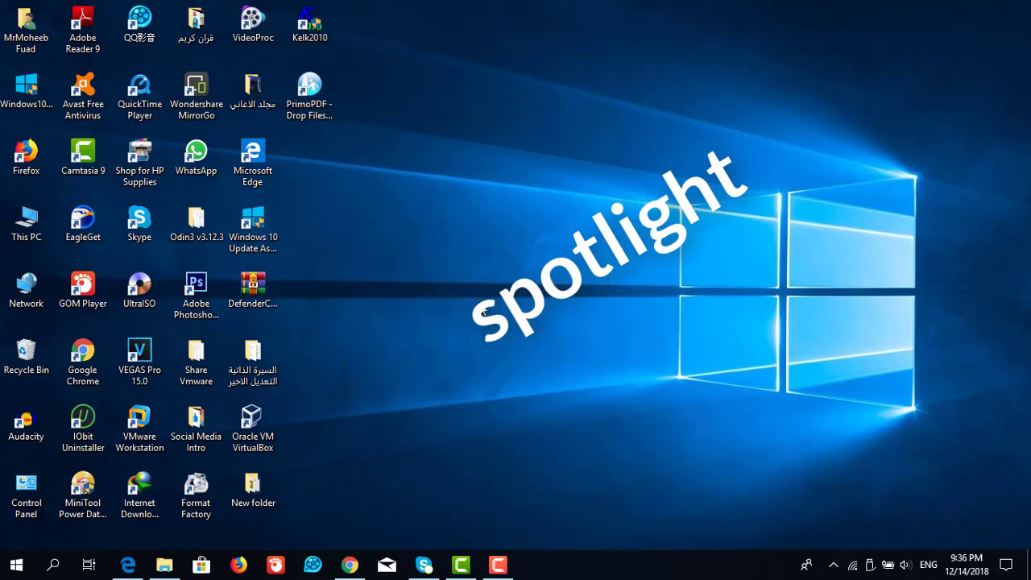
right_click(545, 153)
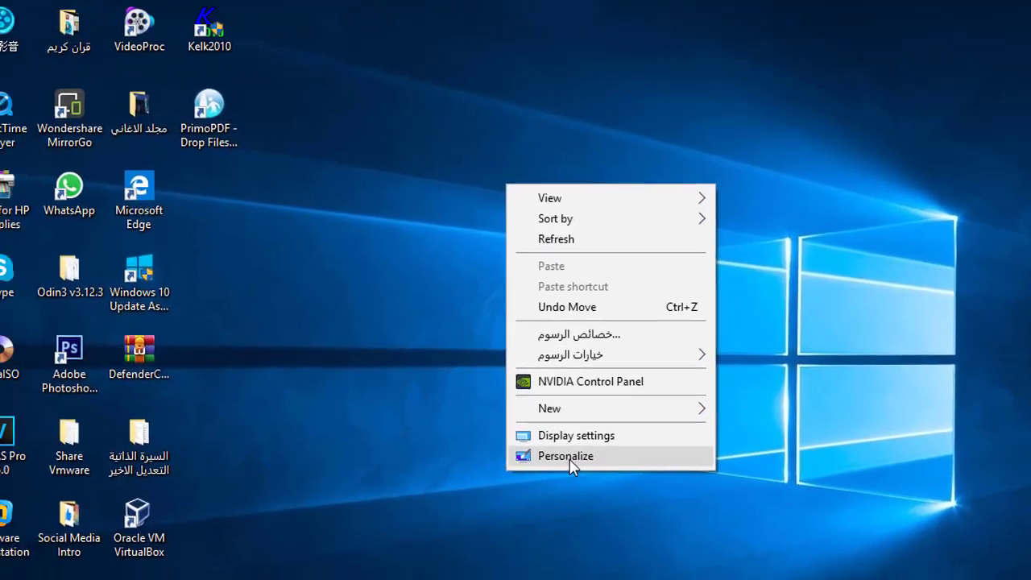
left_click(486, 471)
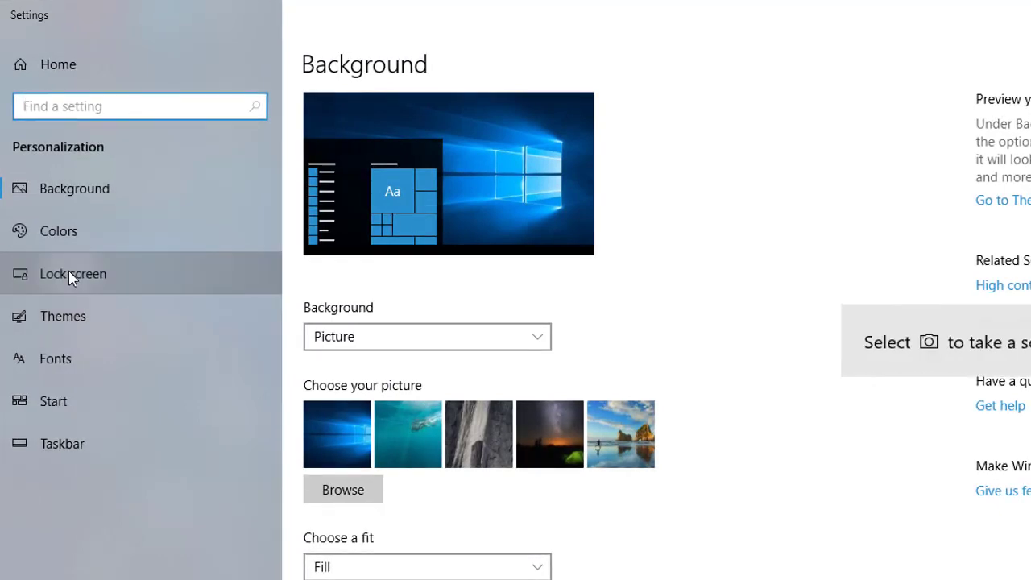
left_click(71, 275)
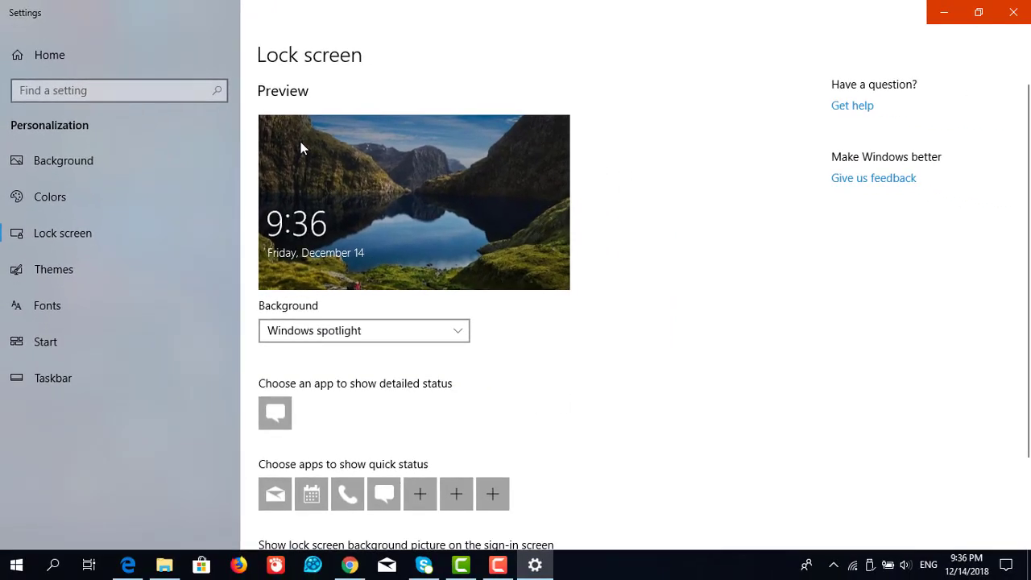
left_click(1014, 11)
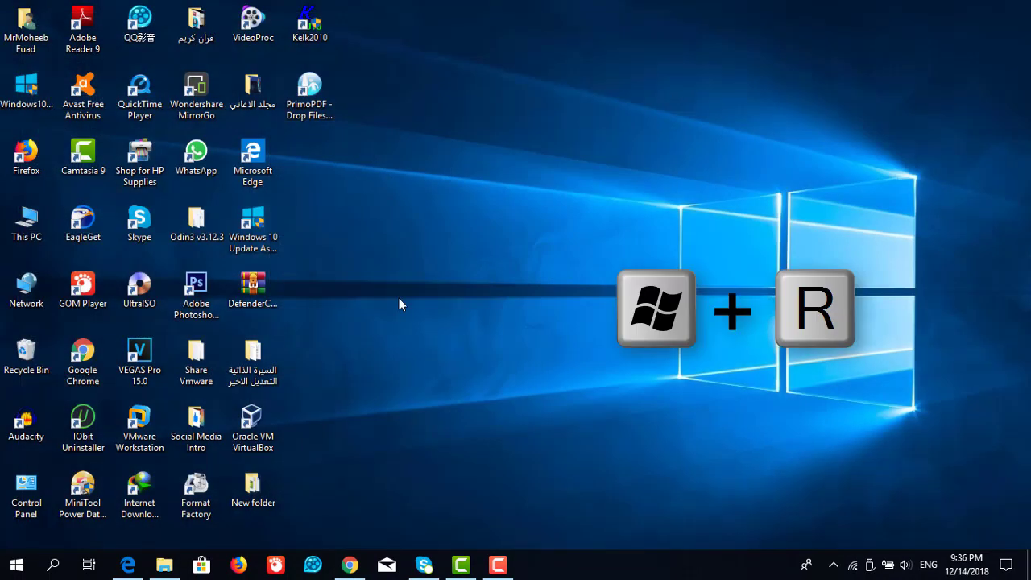
Run appdata to open the AppData folder and go into its Local folder
key("super+r")
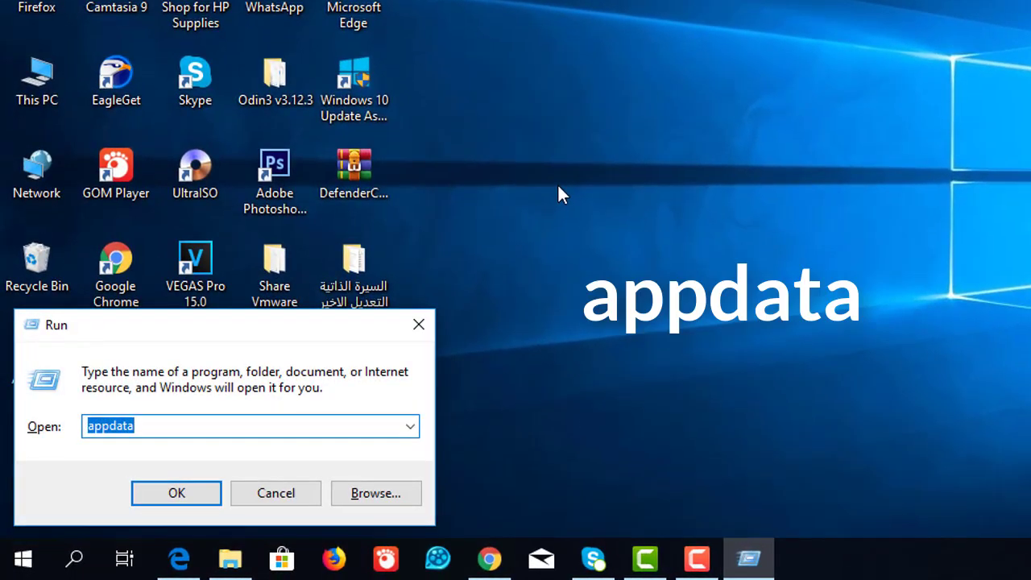
type("appdata")
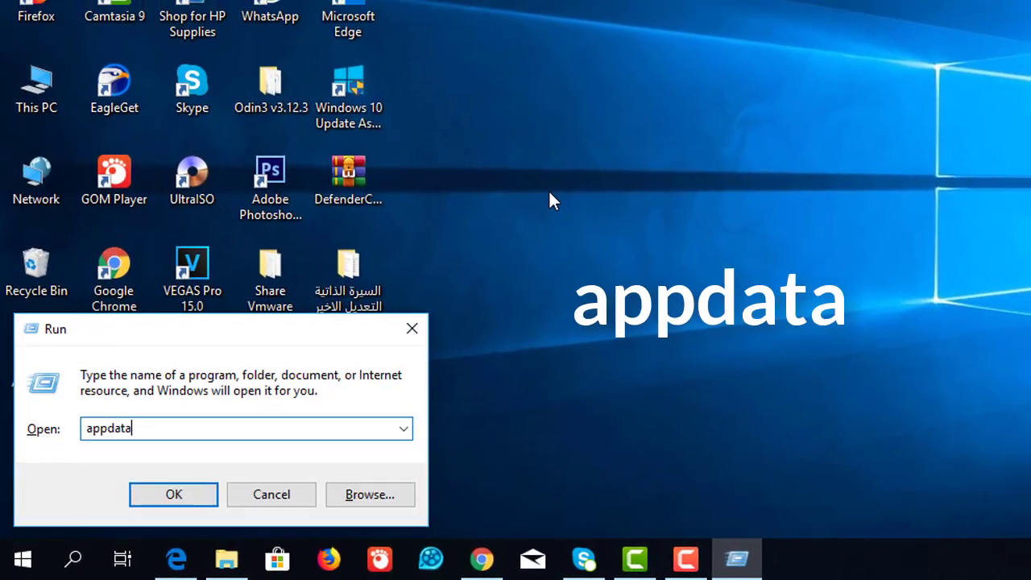
key("Return")
double_click(184, 106)
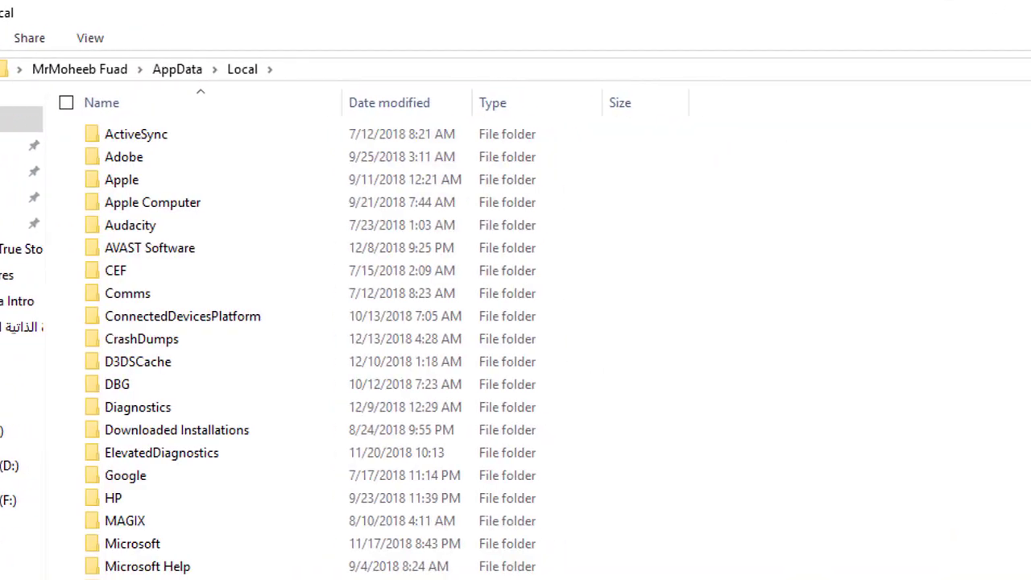
Search the Local folder for contentdelivery
left_click(1030, 70)
type("c")
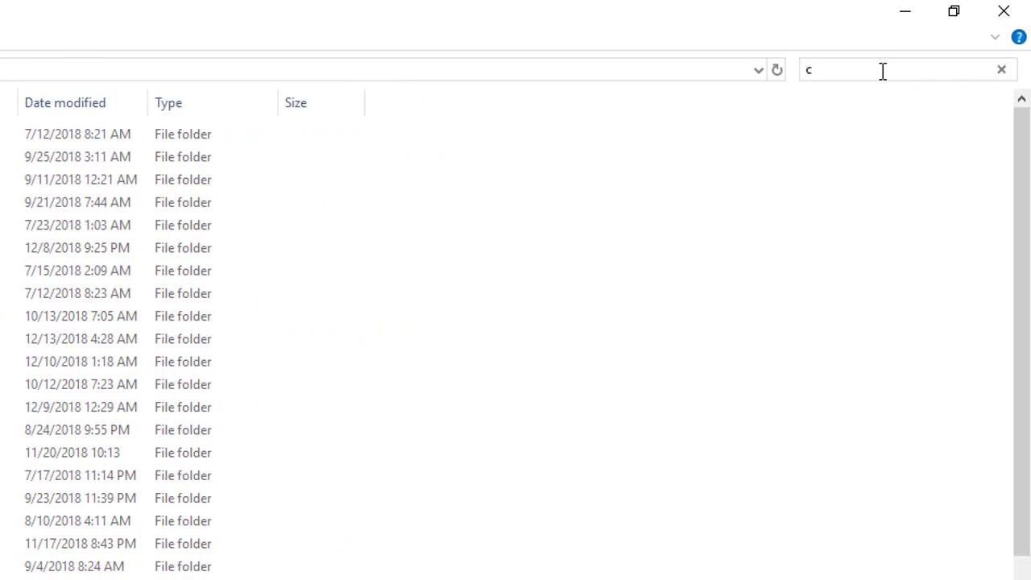
type("ontentdeli")
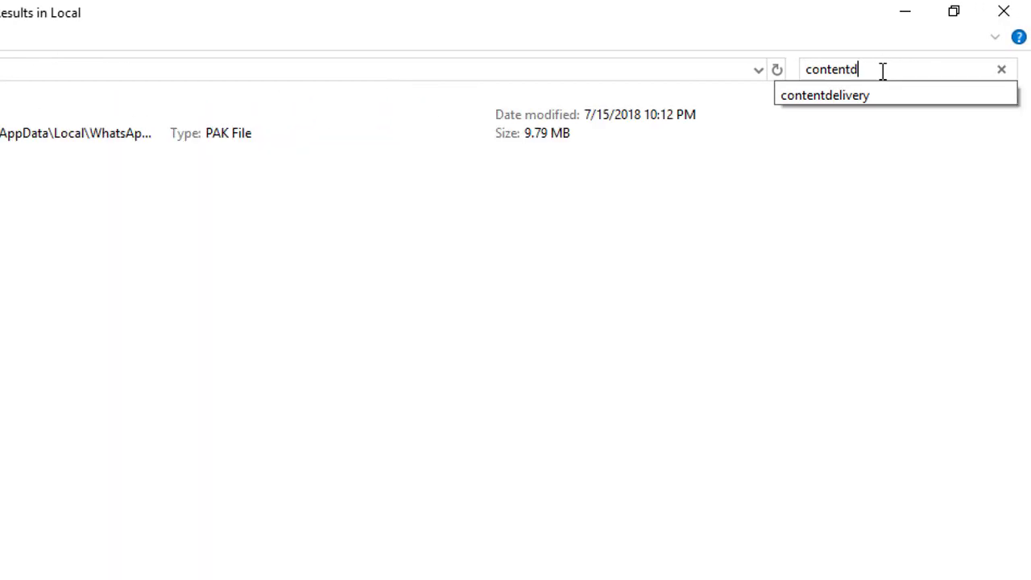
type("very")
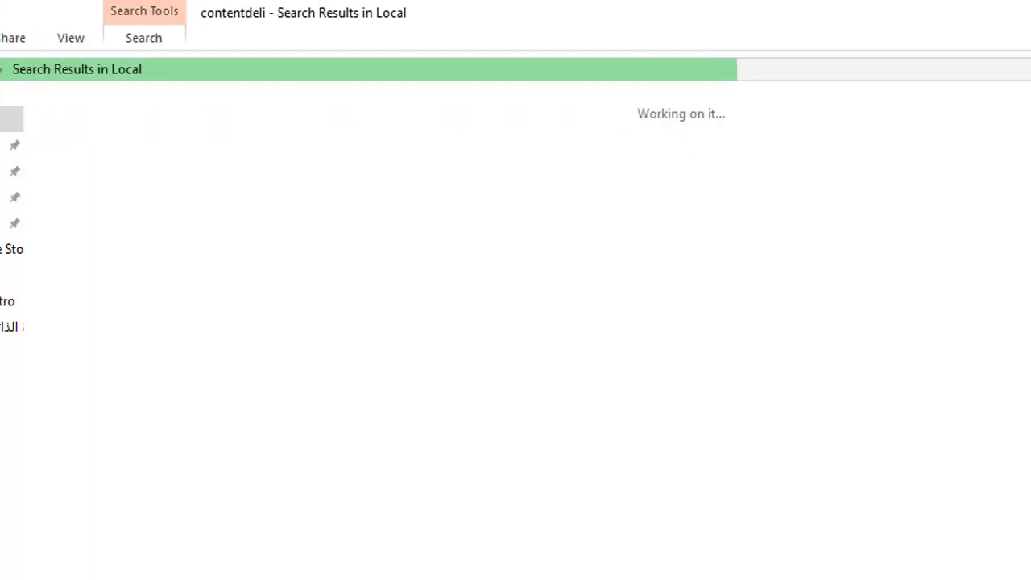
Open the Microsoft.Windows.ContentDeliveryManager folder from the search results and go to its LocalState\Assets folder
left_click(10, 135)
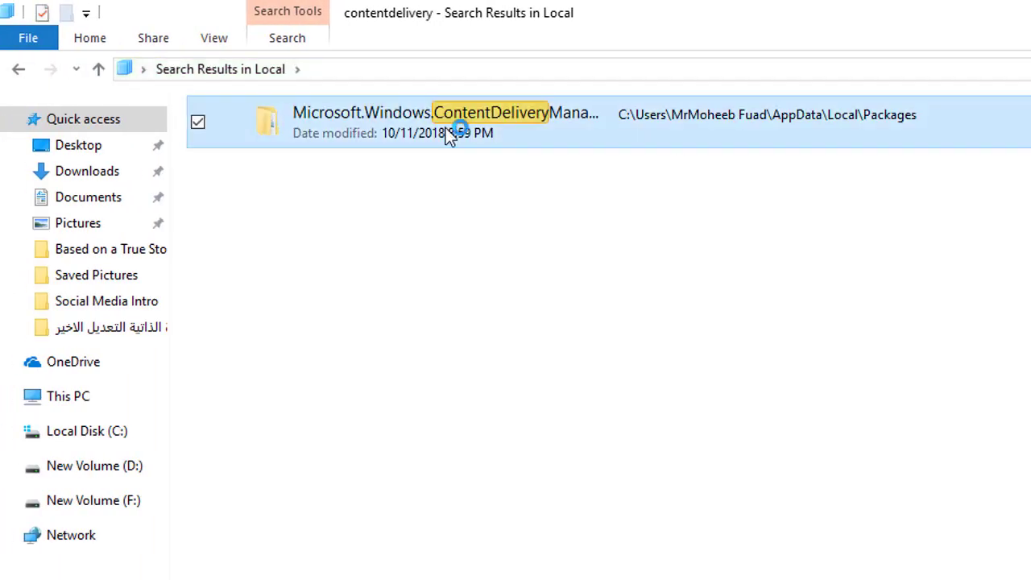
double_click(450, 135)
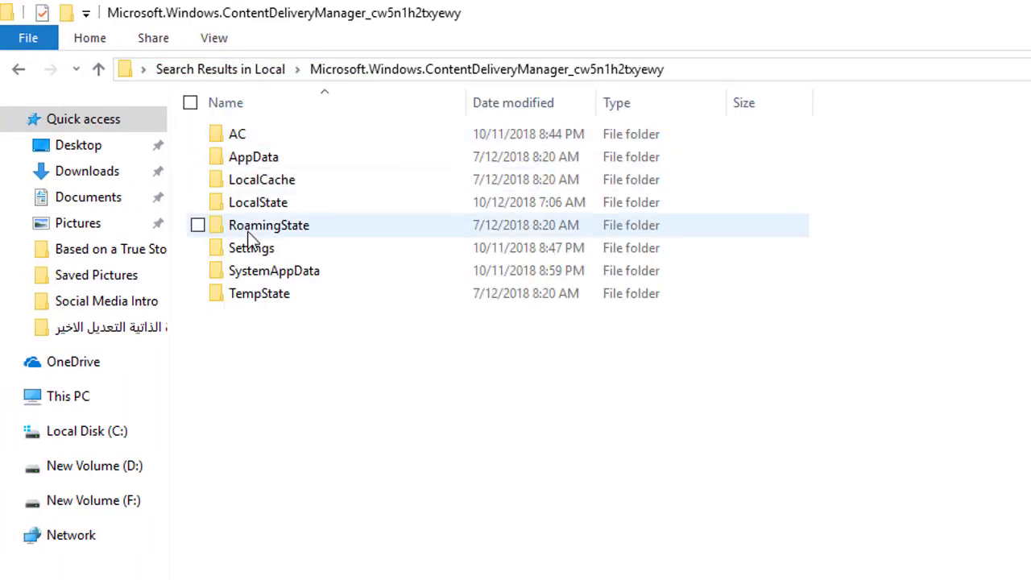
double_click(274, 206)
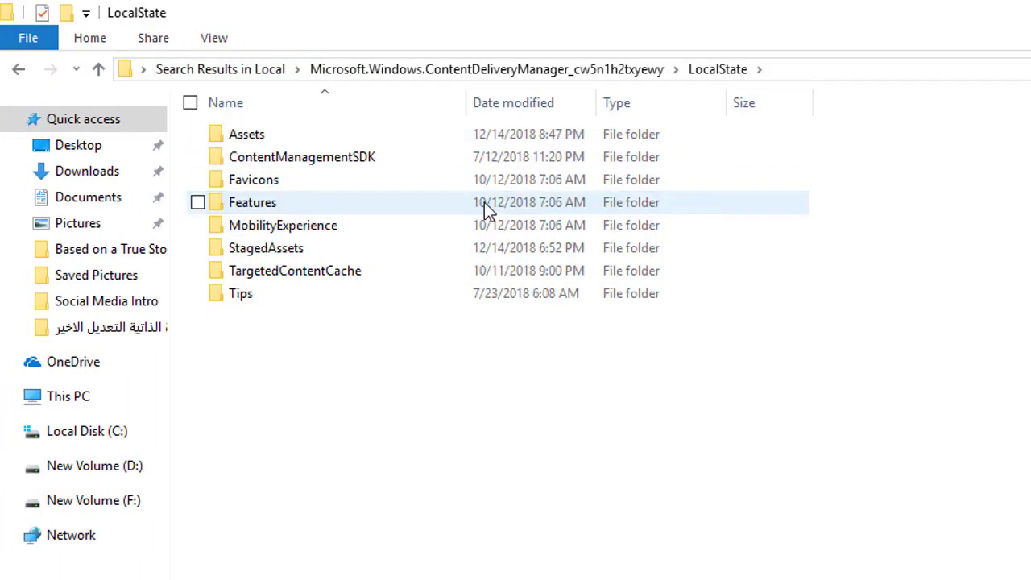
double_click(232, 141)
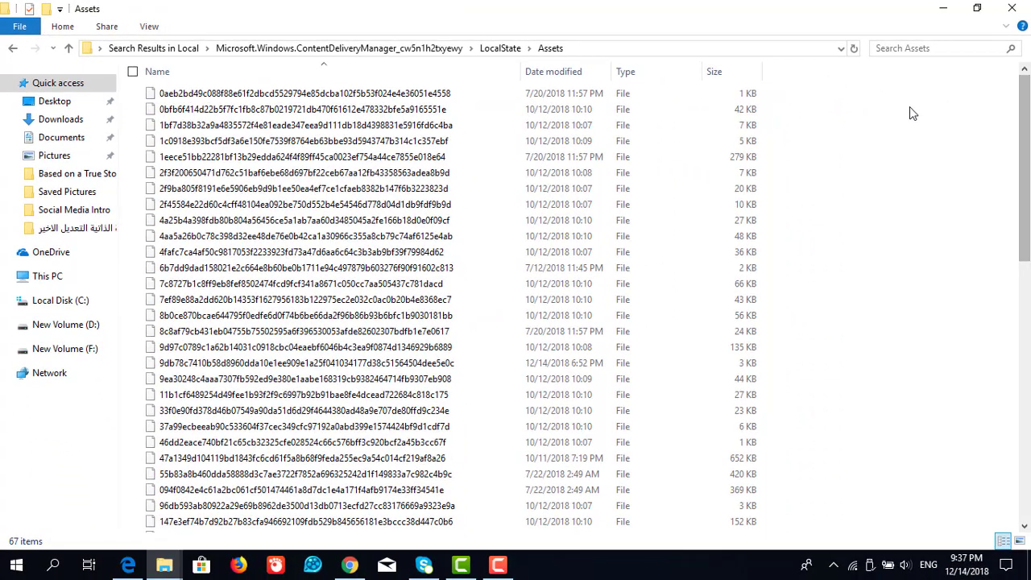
left_click_drag(931, 109, 569, 392)
left_click(876, 206)
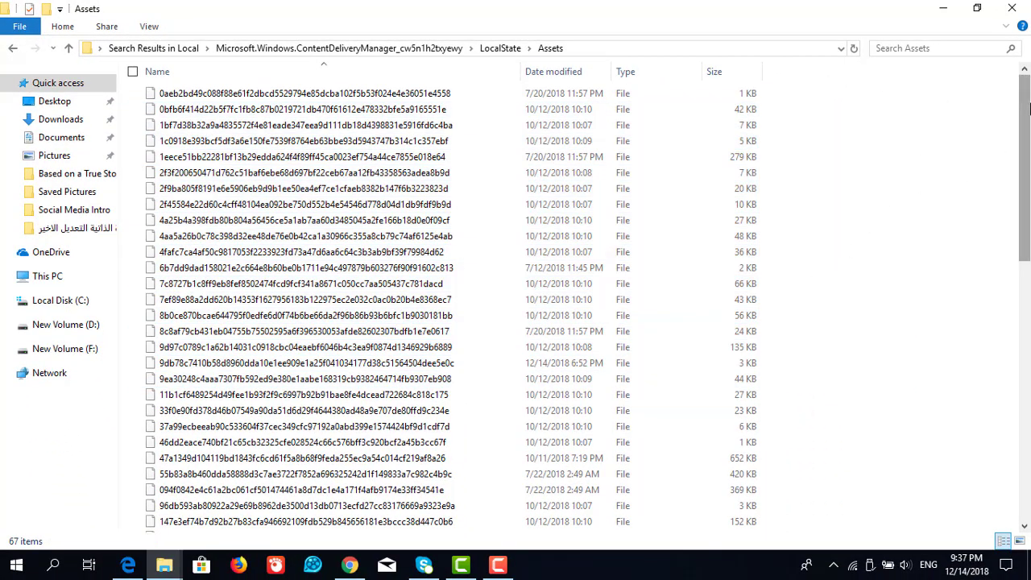
mouse_move(1017, 90)
left_mouse_down()
mouse_move(1007, 256)
mouse_move(1025, 109)
mouse_move(1015, 346)
mouse_move(1028, 103)
left_mouse_up()
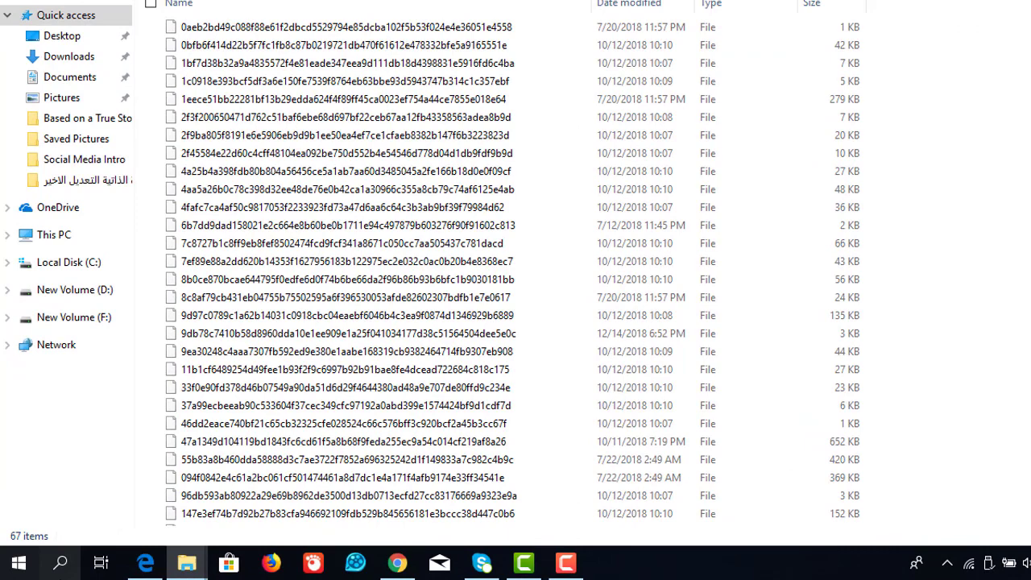
Search Windows for paint and launch the Paint desktop app
left_click(53, 567)
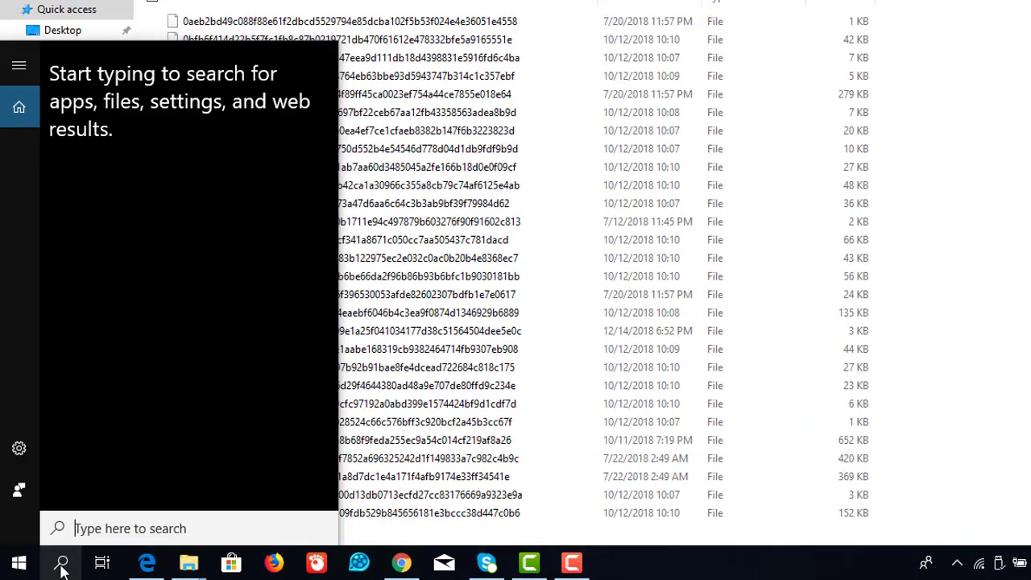
type("paint")
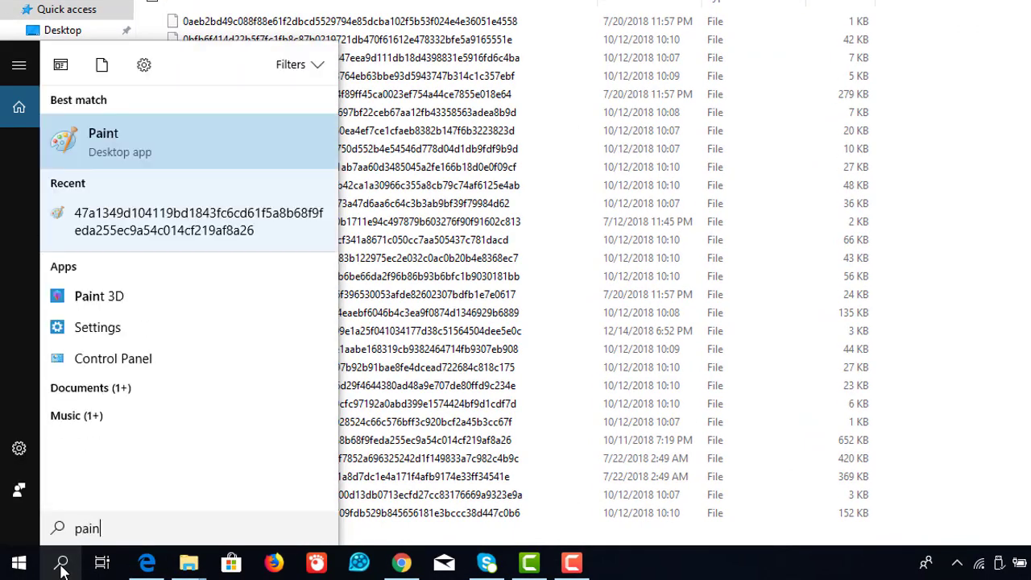
left_click(145, 122)
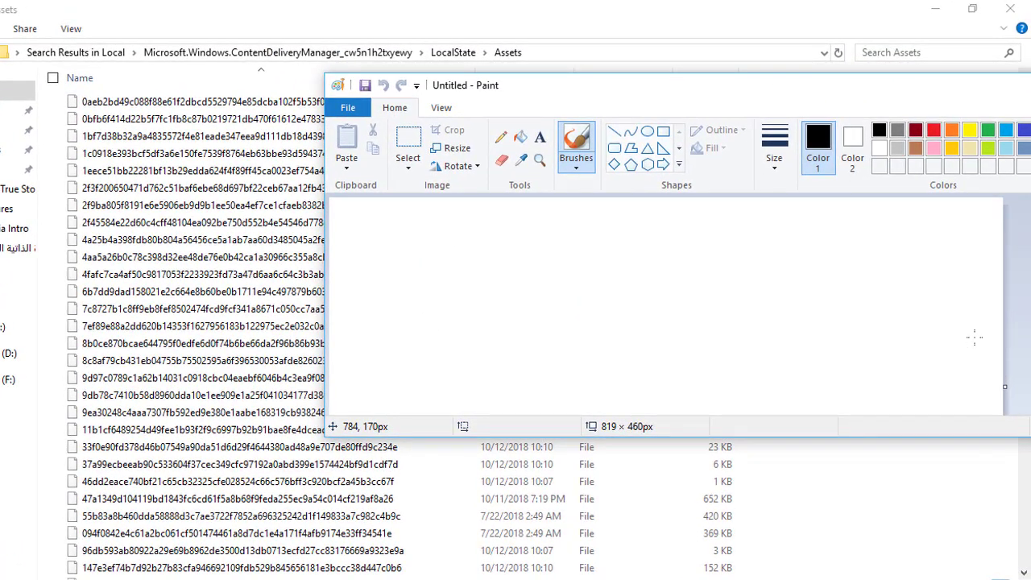
Load the Assets file starting with 55b83a8b into Paint and view it in a maximized window, then restore the window size
scroll(249, 468, "down", 7)
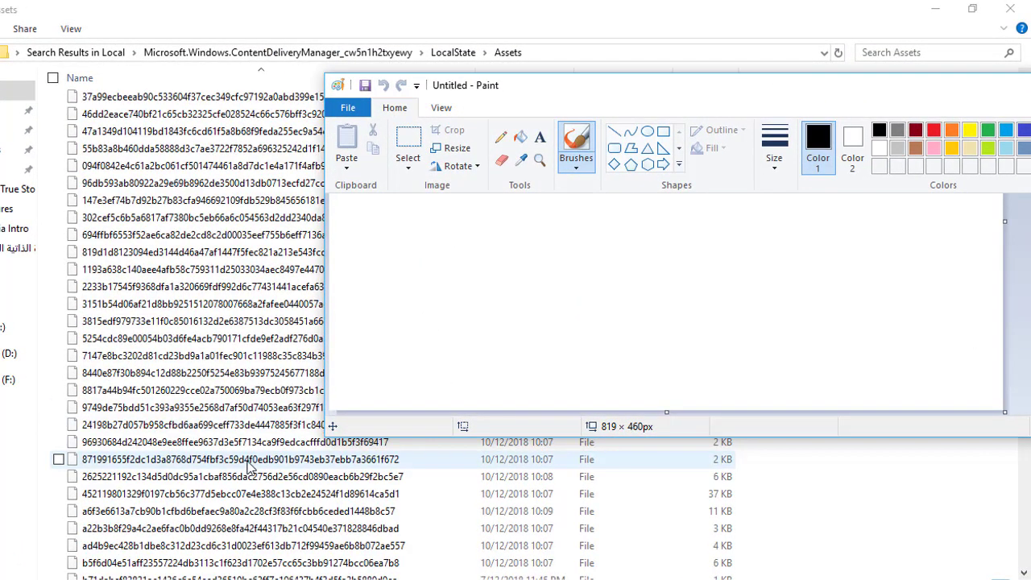
scroll(141, 202, "up", 1)
left_click_drag(141, 201, 480, 279)
double_click(953, 80)
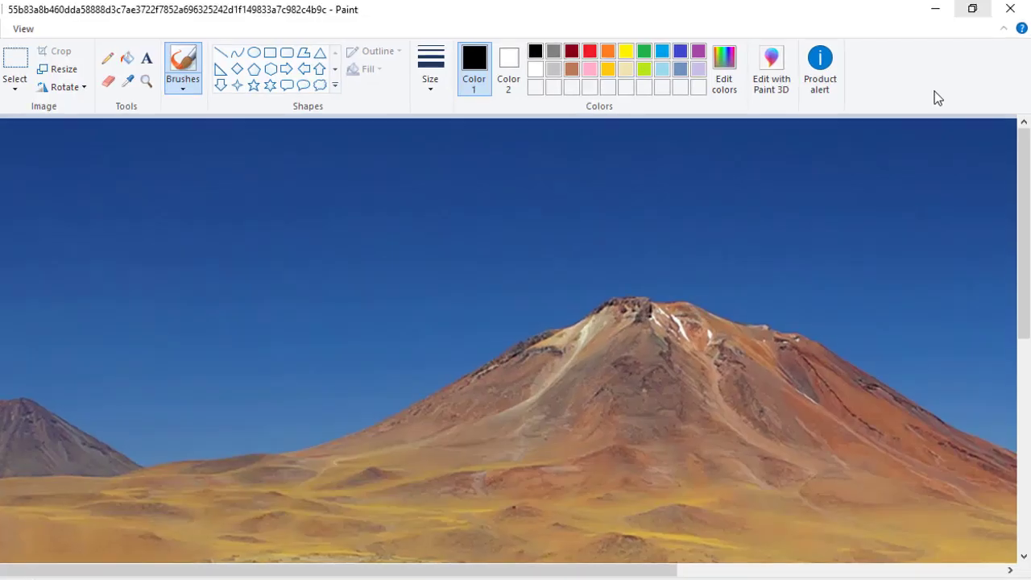
left_click(972, 11)
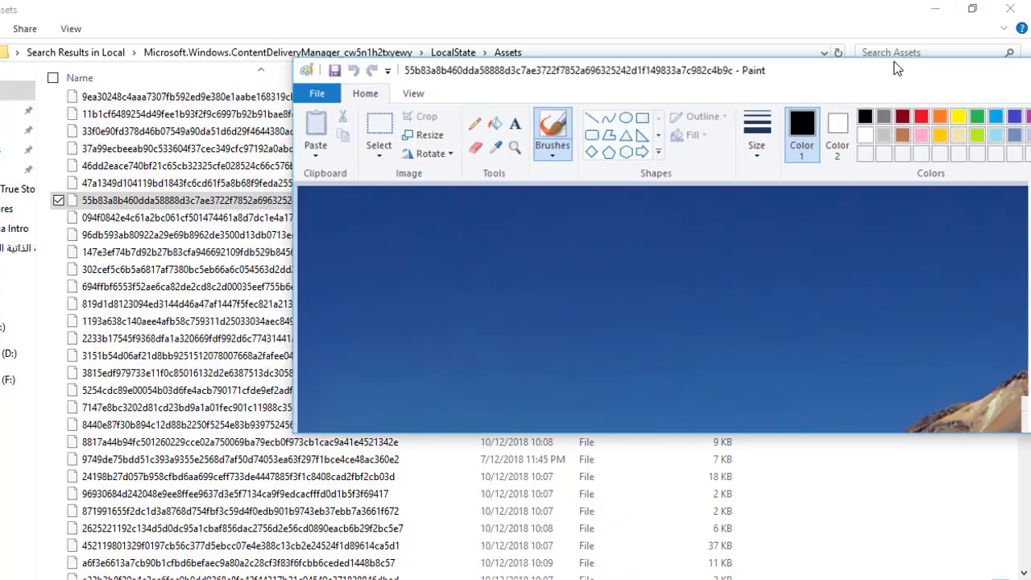
Load the Assets file starting with 094f0842 into Paint and examine the picture down to its lower edge at maximized size
mouse_move(201, 218)
left_mouse_down()
mouse_move(517, 273)
mouse_move(620, 338)
left_mouse_up()
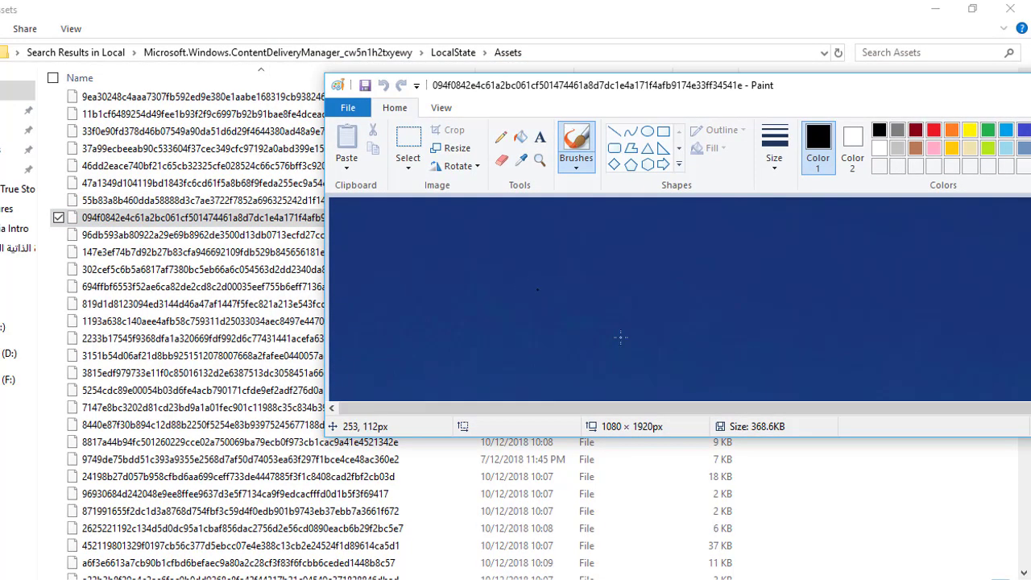
double_click(931, 90)
scroll(589, 315, "down", 10)
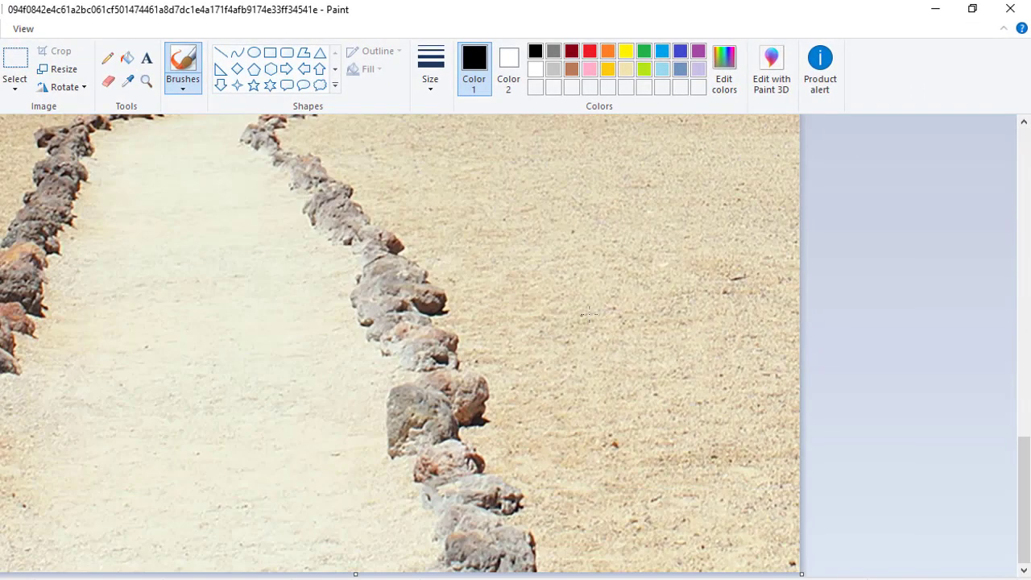
left_click(972, 9)
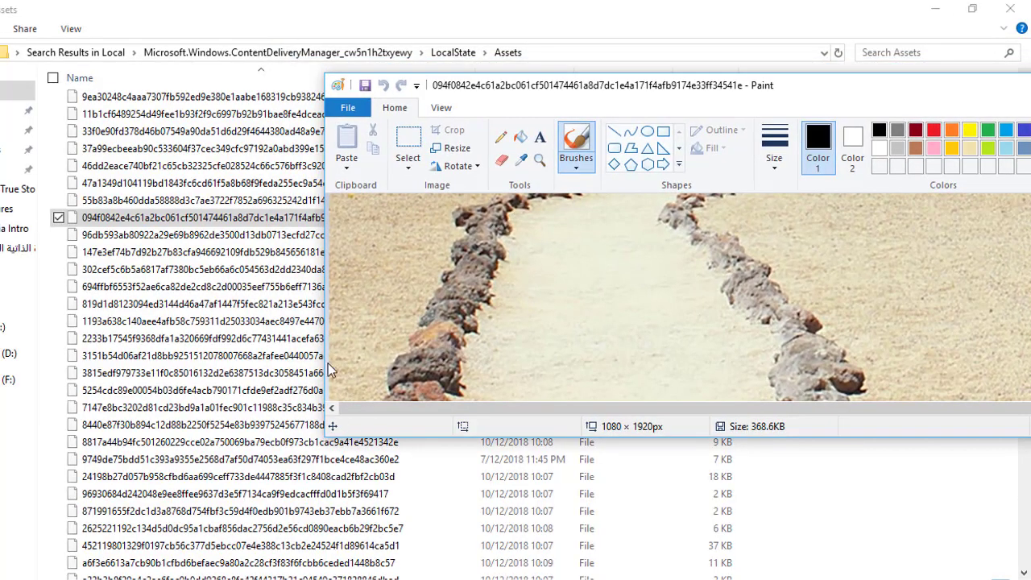
Preview the Assets files starting with 9db78c74, 33f0e90f, 0aeb2bd4, 0bfb6f41 and 55b83a8b one after another in Paint
scroll(149, 190, "up", 2)
left_click_drag(149, 191, 441, 244)
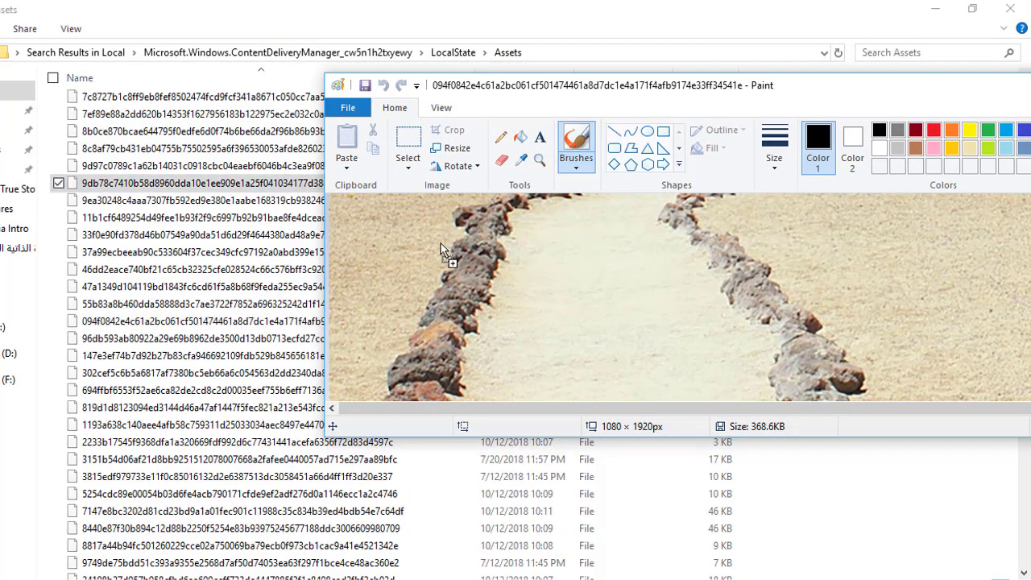
left_click_drag(242, 235, 382, 255)
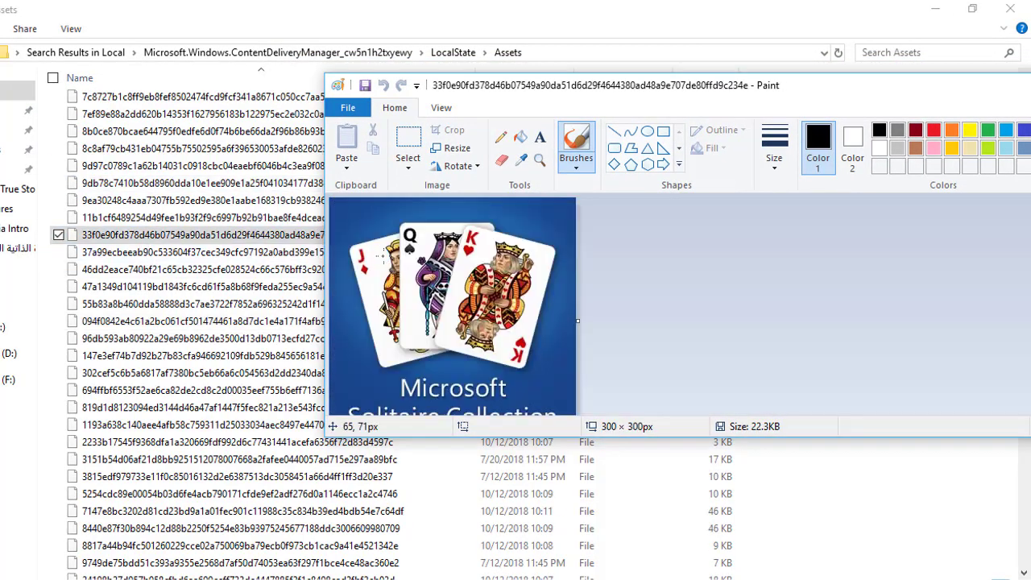
scroll(161, 306, "up", 4)
left_click_drag(153, 101, 381, 249)
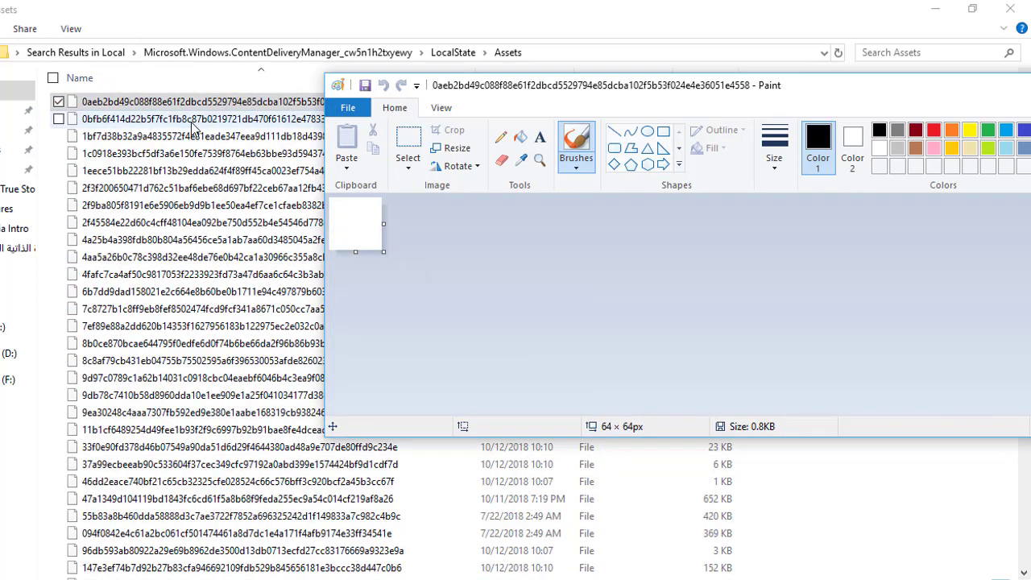
mouse_move(195, 119)
left_mouse_down()
mouse_move(392, 252)
mouse_move(377, 249)
left_mouse_up()
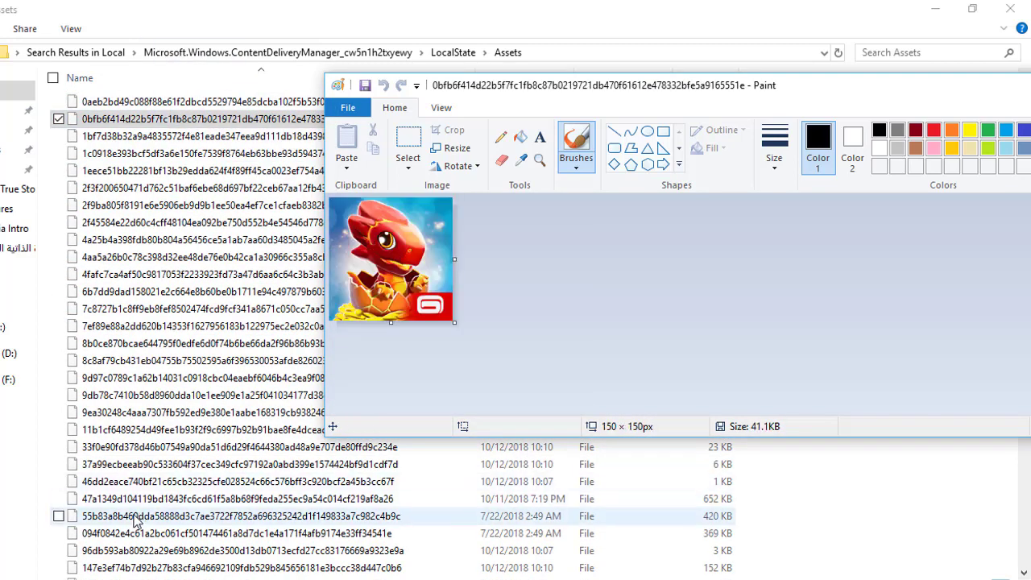
mouse_move(137, 517)
left_mouse_down()
mouse_move(460, 348)
mouse_move(455, 338)
left_mouse_up()
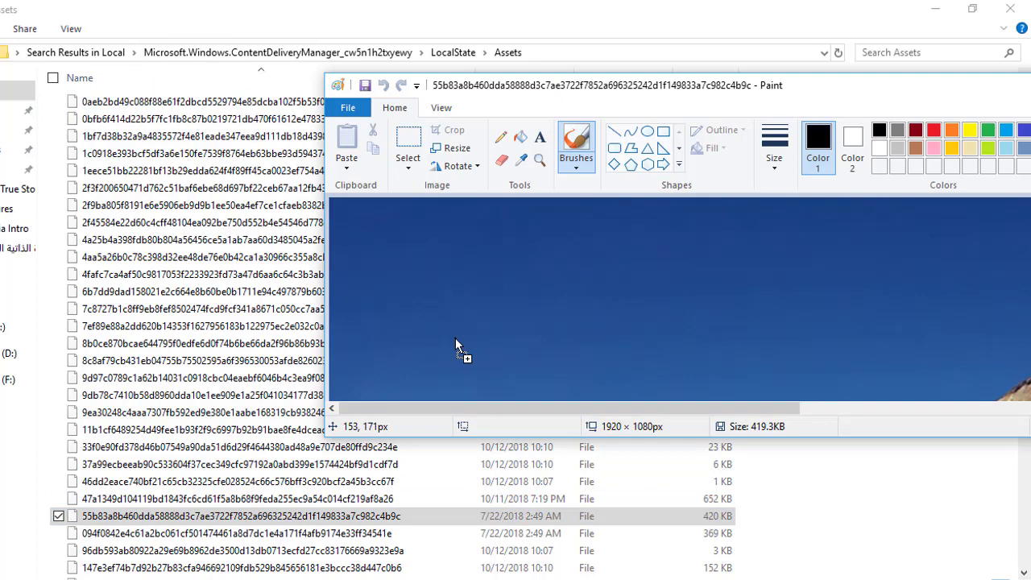
Load the Assets file starting with 094f0842 into Paint and maximize the Paint window
left_click_drag(137, 534, 507, 352)
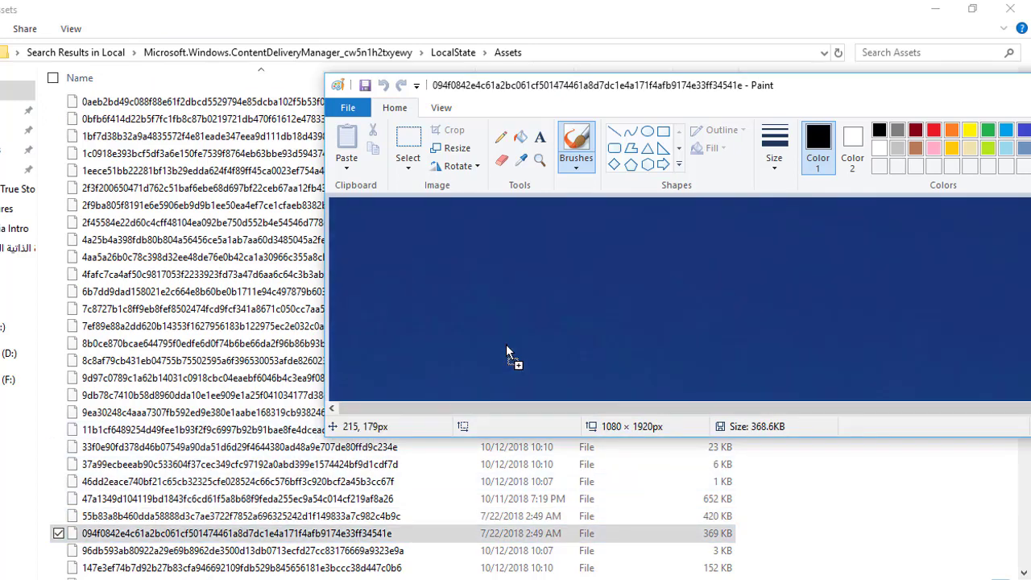
left_click_drag(974, 81, 794, 78)
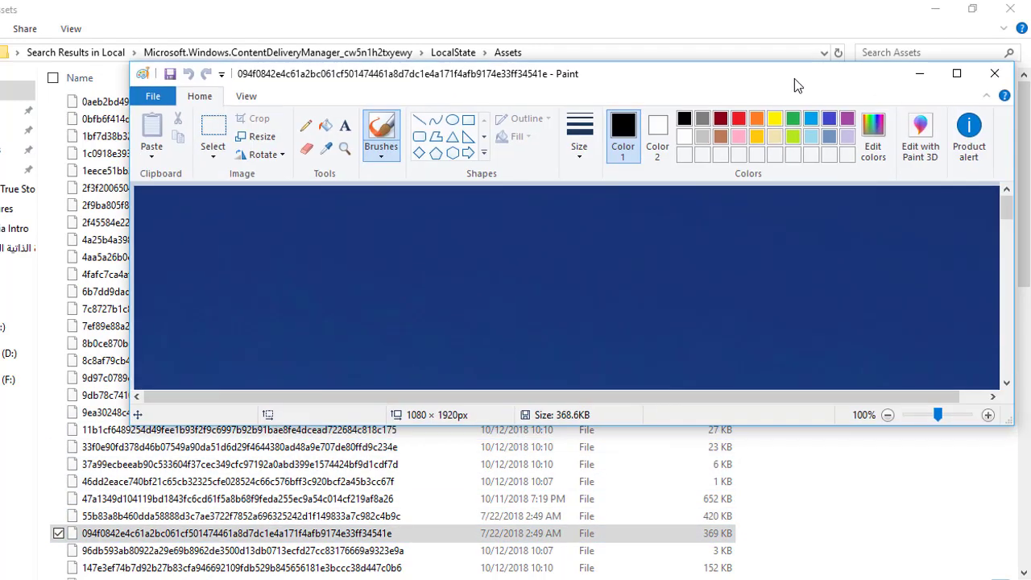
left_click(956, 73)
Save the open picture as a JPEG on the Desktop, keeping its suggested file name
left_click(17, 28)
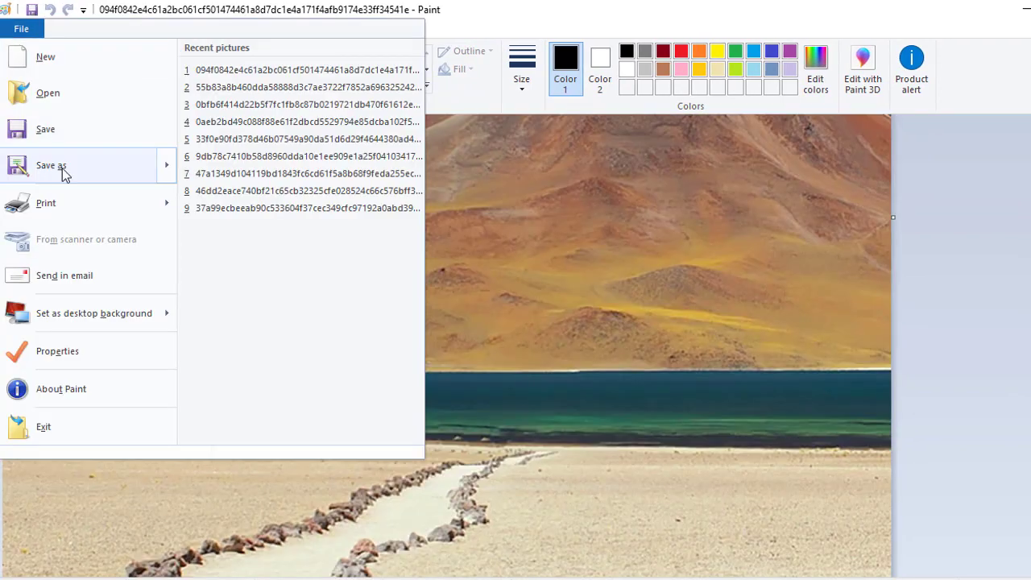
mouse_move(64, 170)
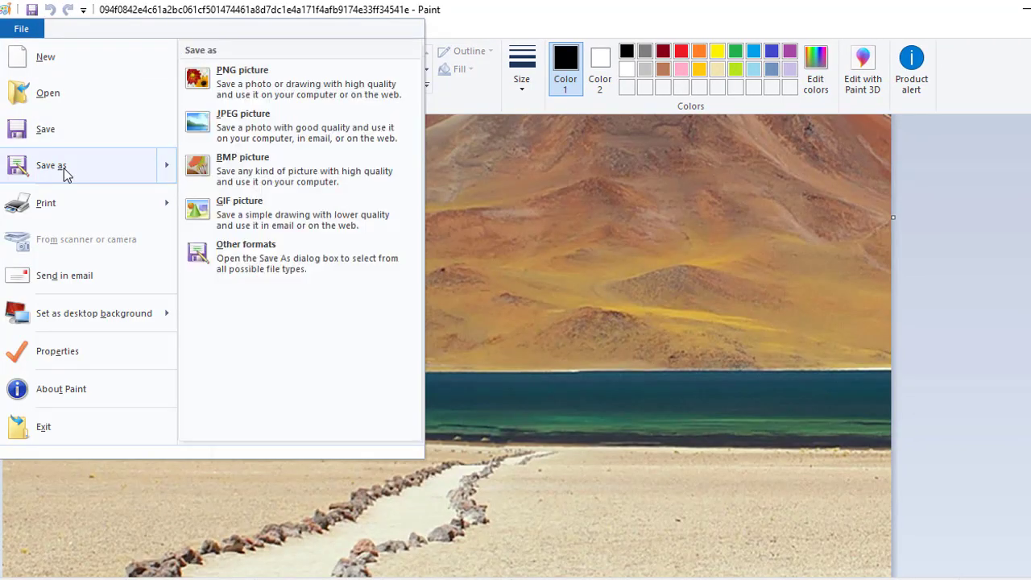
left_click(276, 129)
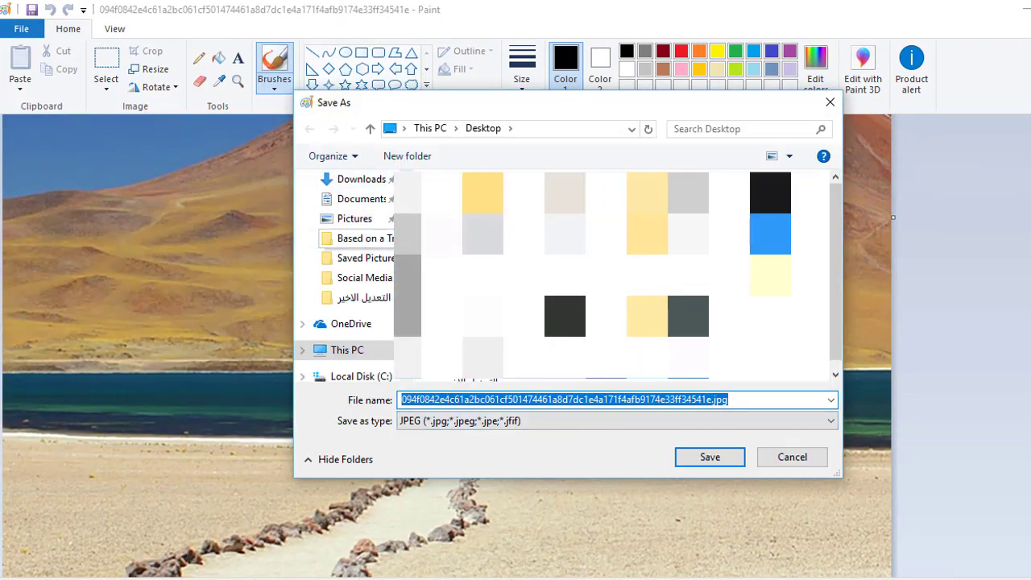
scroll(345, 231, "up", 1)
left_click(357, 210)
left_click(709, 456)
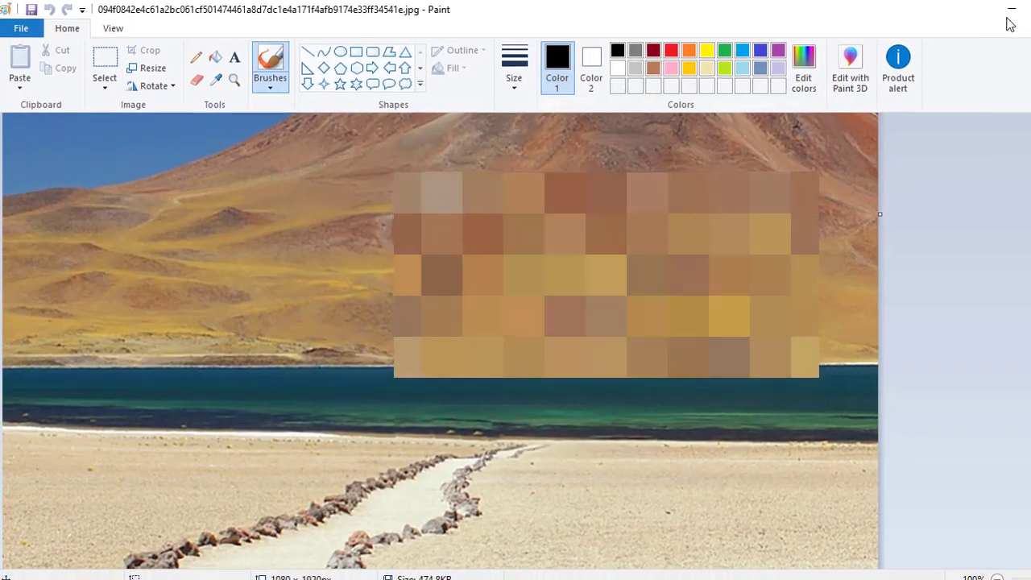
Minimize the open windows, view the 094f0842 JPEG from the desktop in Photos, and close it
left_click(1012, 12)
left_click(947, 9)
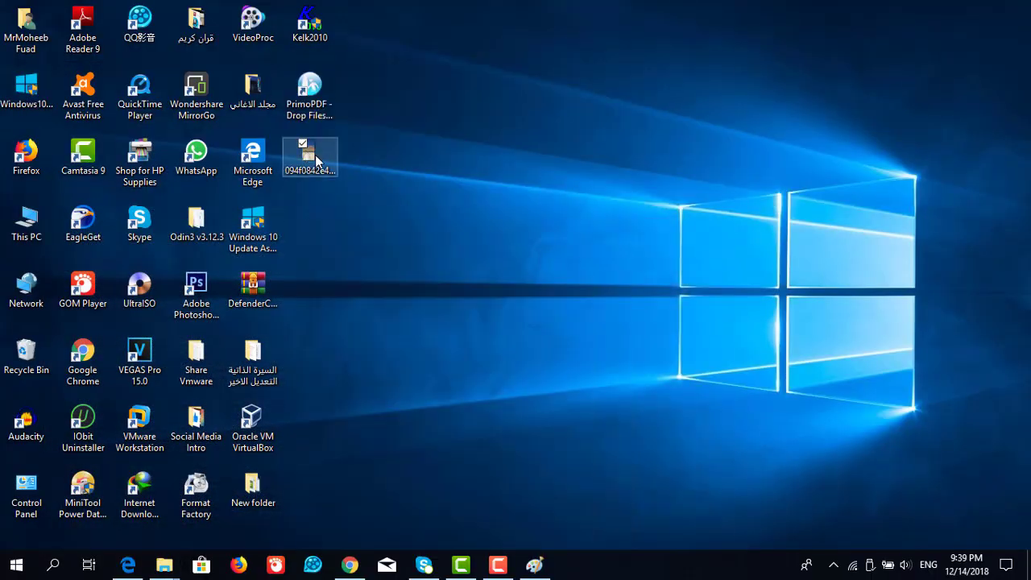
right_click(317, 161)
left_click(341, 72)
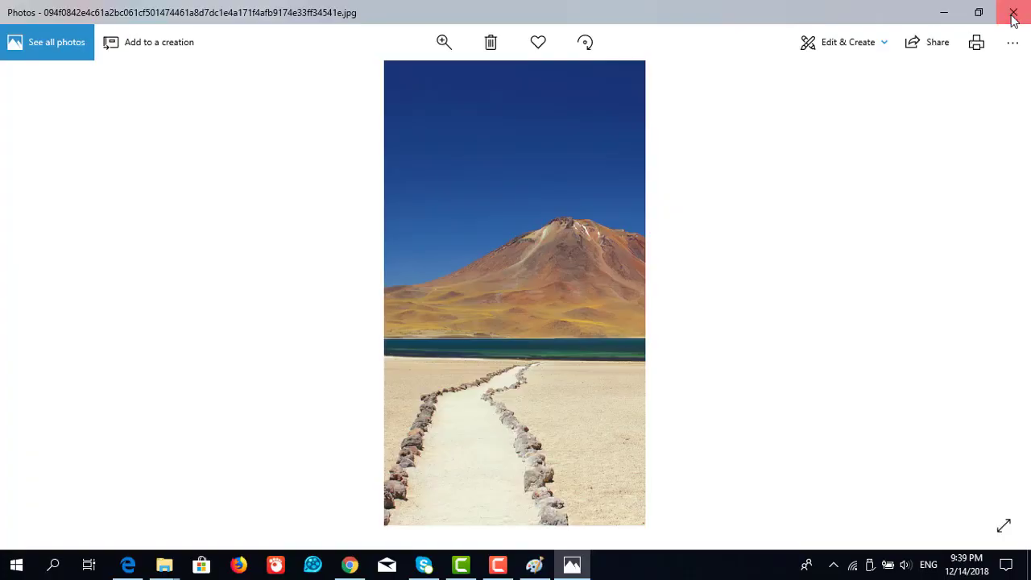
left_click(1009, 11)
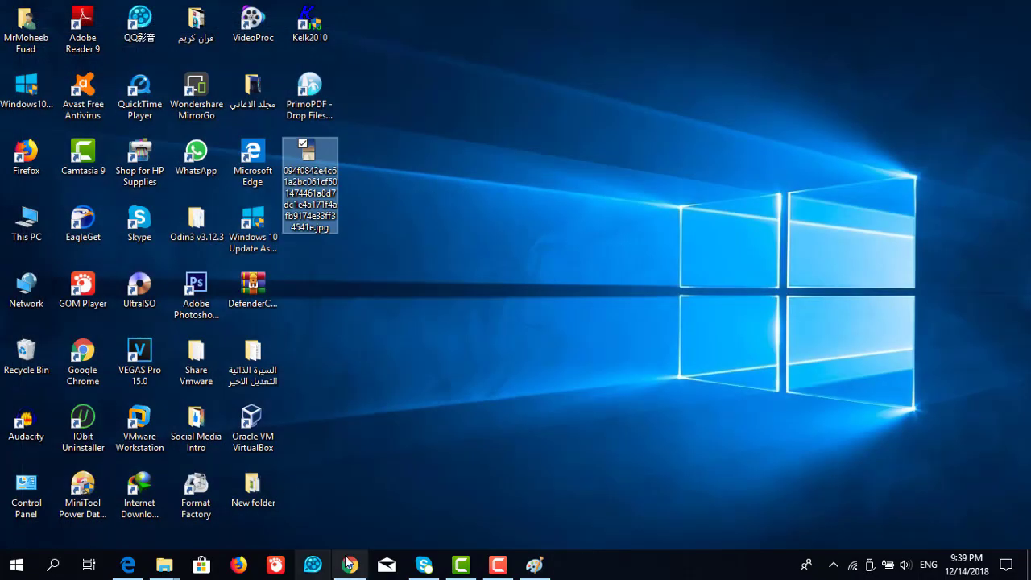
Return to the Assets folder, load the file starting with 55b83a8b into Paint and maximize the Paint window
mouse_move(532, 562)
mouse_move(164, 564)
left_click(238, 499)
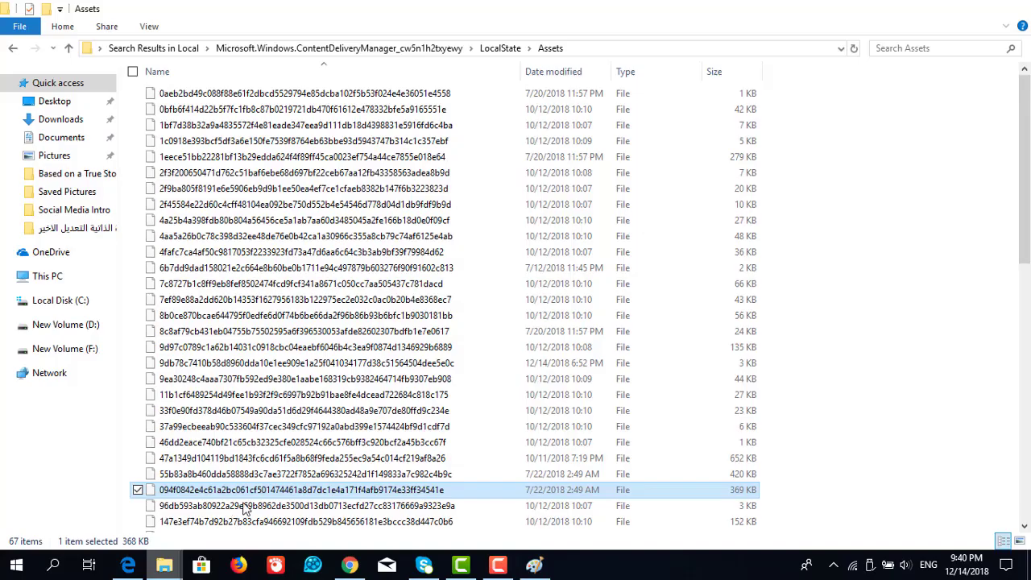
mouse_move(282, 490)
left_mouse_down()
mouse_move(347, 560)
mouse_move(534, 564)
left_mouse_up()
mouse_move(182, 429)
left_mouse_down()
mouse_move(405, 295)
mouse_move(401, 286)
left_mouse_up()
left_click(963, 67)
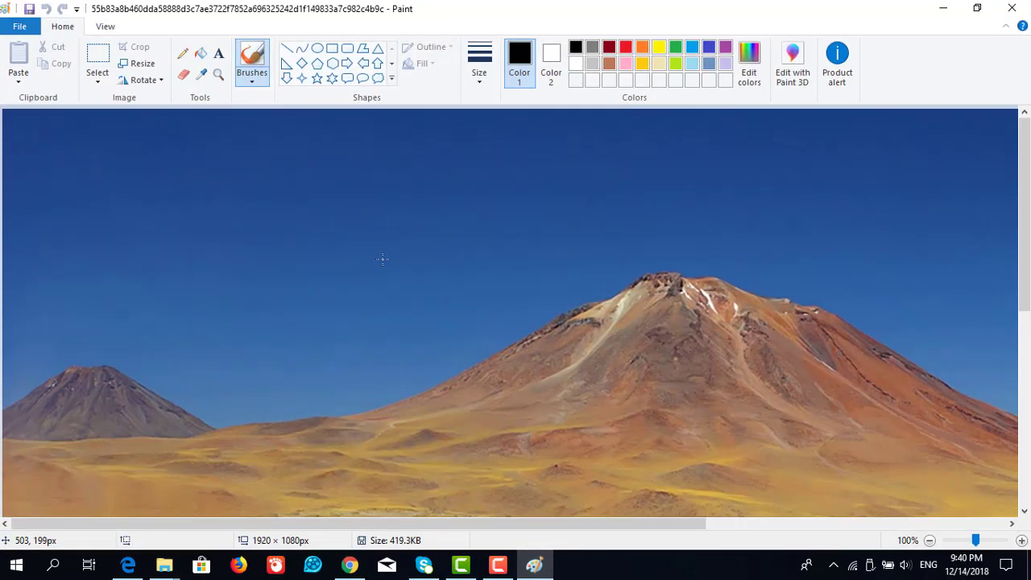
Save the 55b83a8b picture as a JPEG on the Desktop, keeping its suggested file name
scroll(384, 260, "down", 5)
left_click(20, 27)
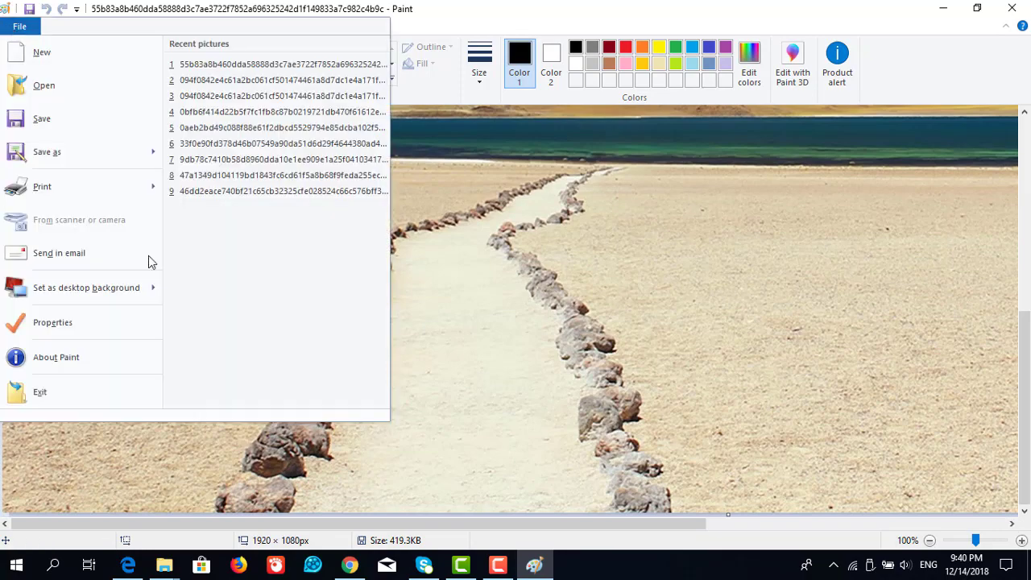
left_click(70, 165)
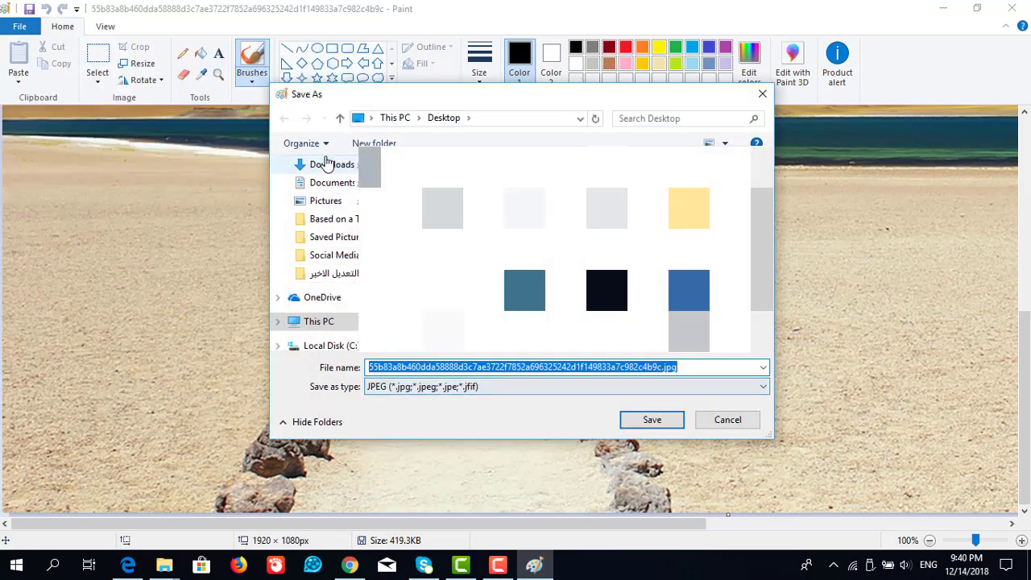
left_click(640, 422)
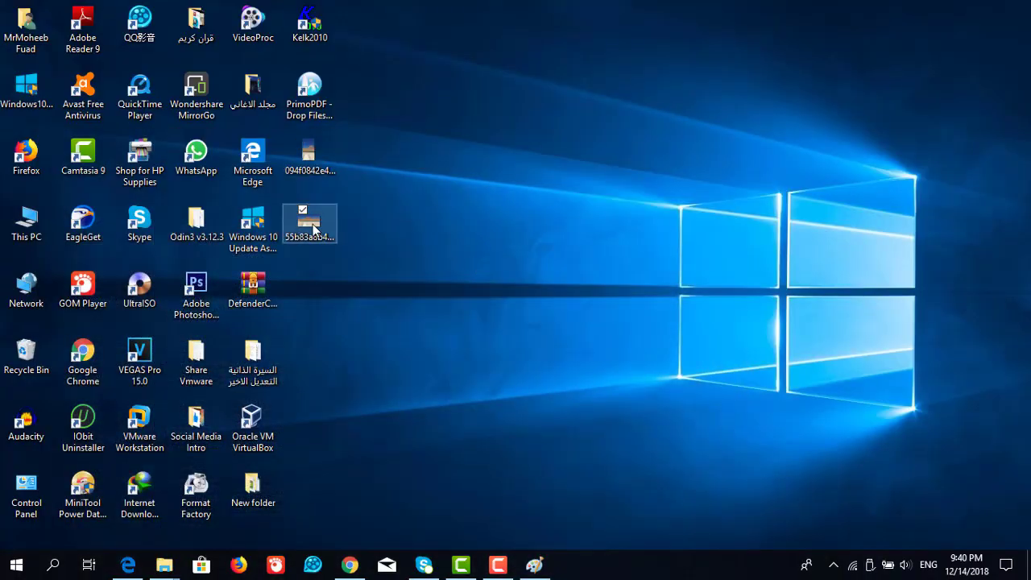
View the 55b83a8b JPEG from the desktop in Photos, and close it
right_click(314, 229)
left_click(346, 69)
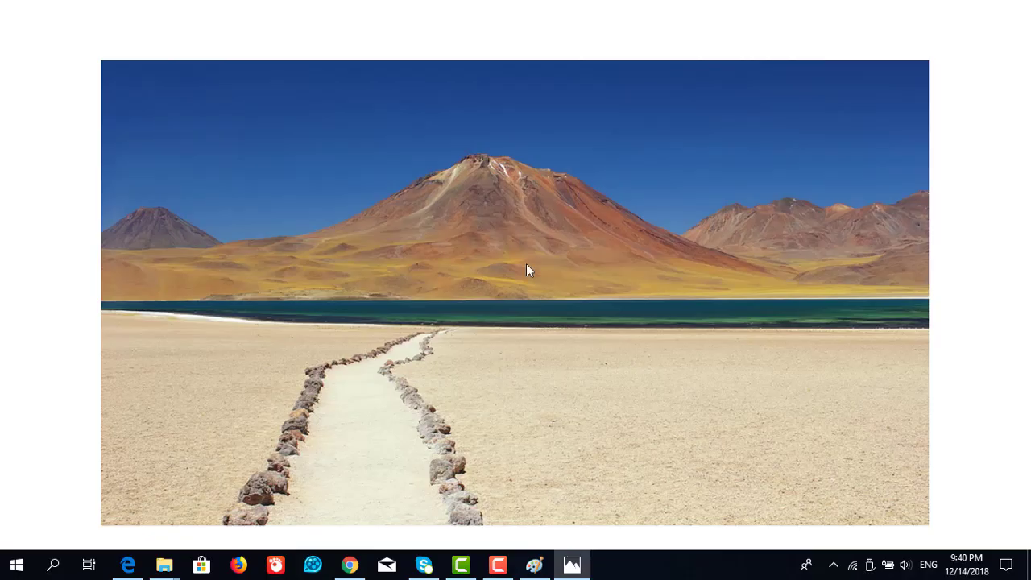
key("alt+F4")
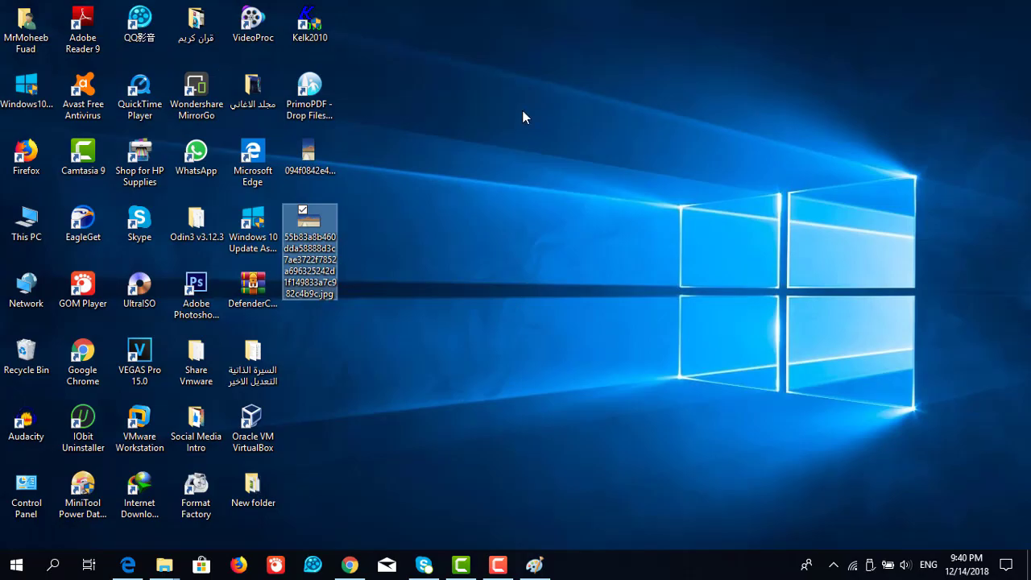
Copy the file starting with 55b83a8b from the Assets folder and paste it onto the desktop
mouse_move(164, 565)
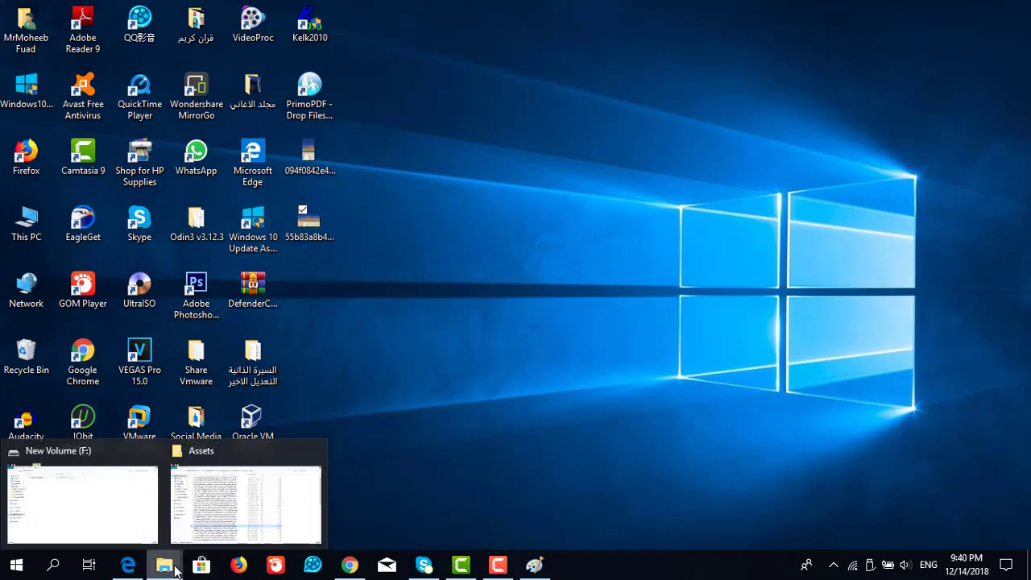
left_click(244, 479)
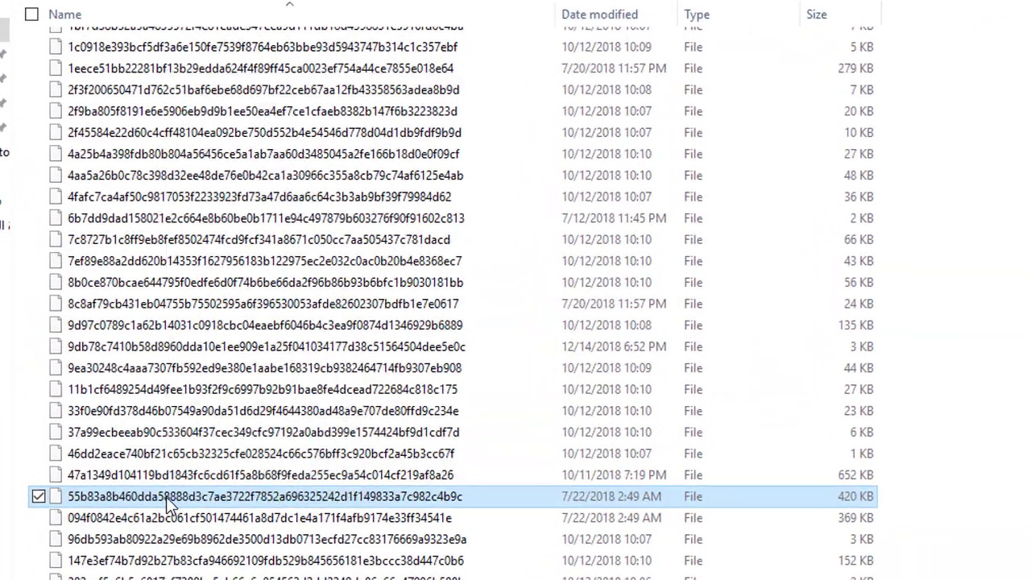
right_click(224, 429)
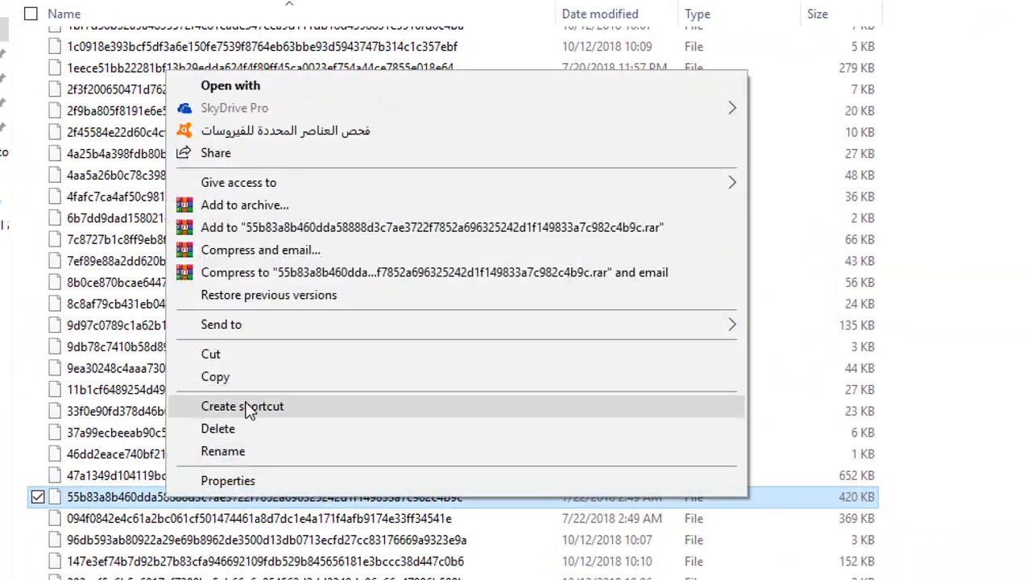
left_click(274, 339)
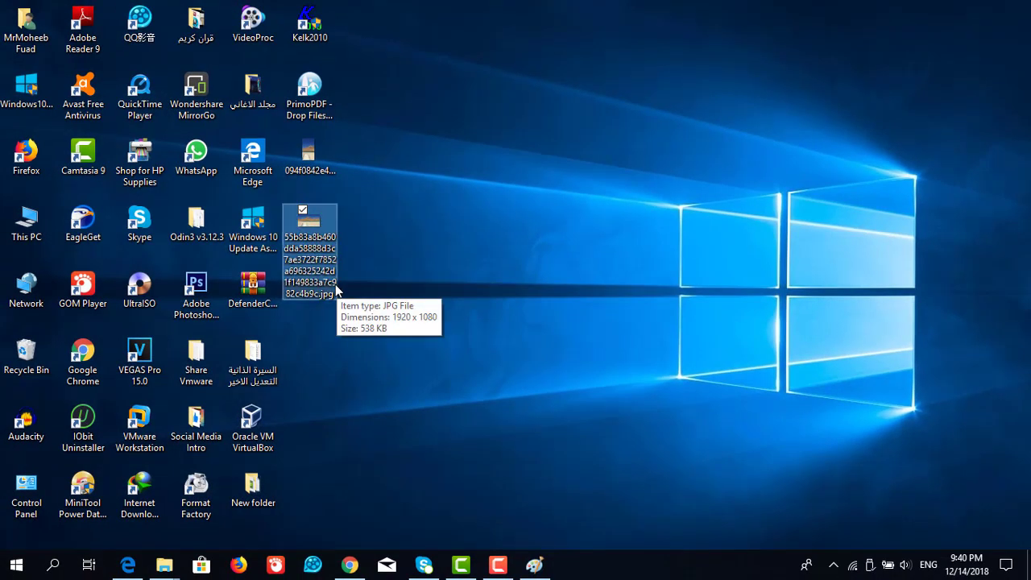
right_click(522, 184)
left_click(509, 193)
Rename the pasted 55b83a8b file by appending the extension .jpeg to its name
right_click(475, 113)
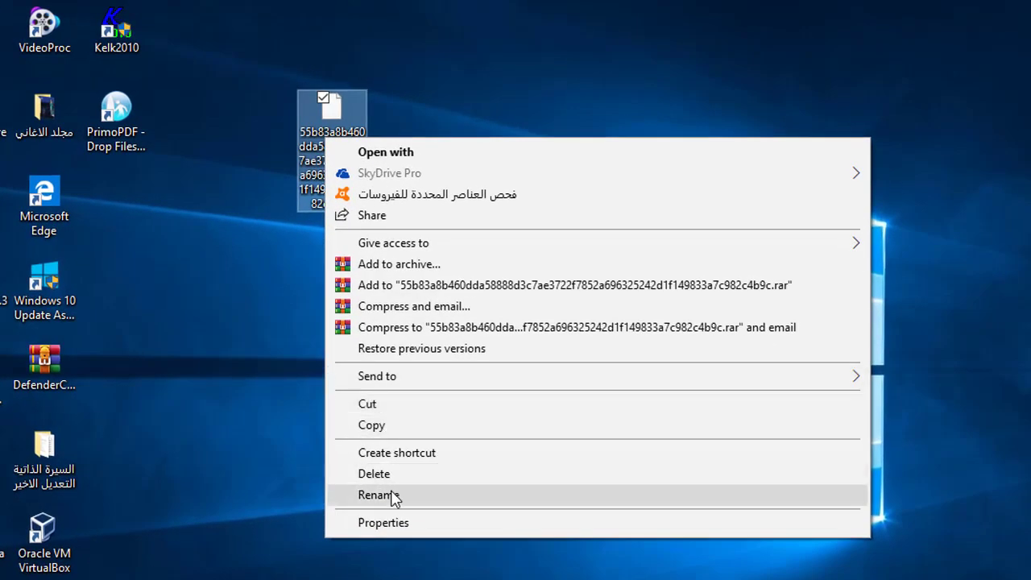
left_click(435, 460)
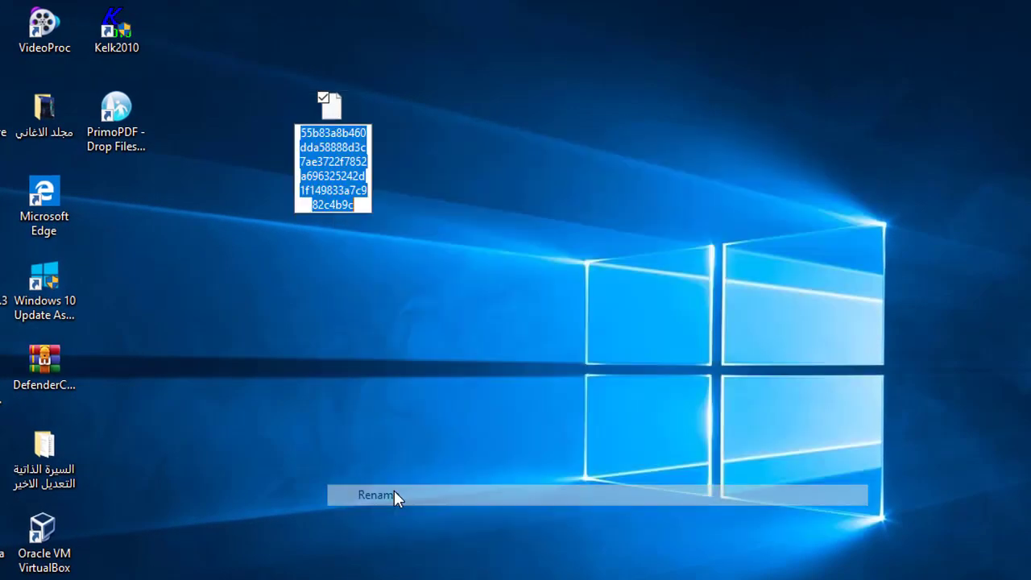
key("End")
type(".j")
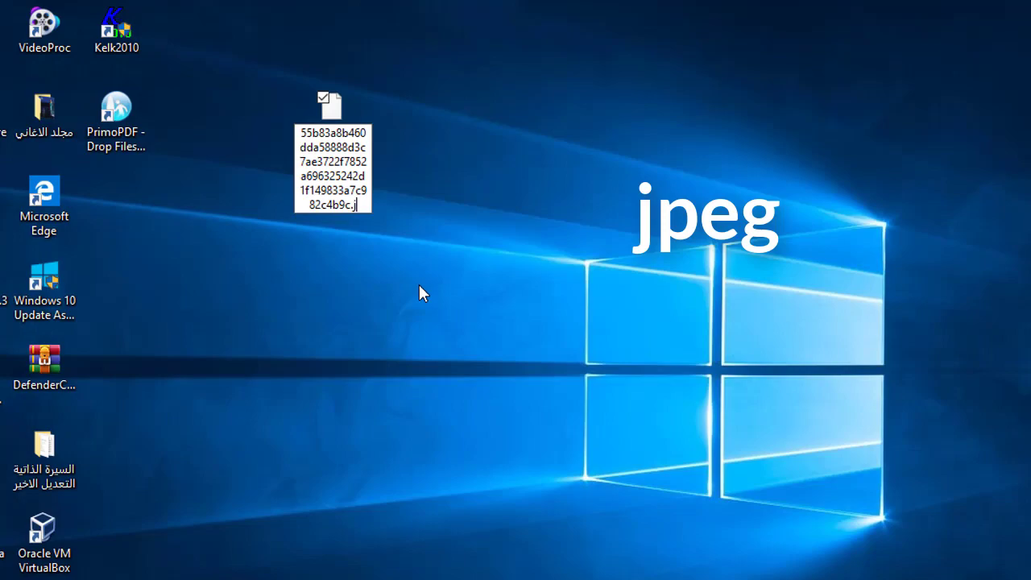
type("peg")
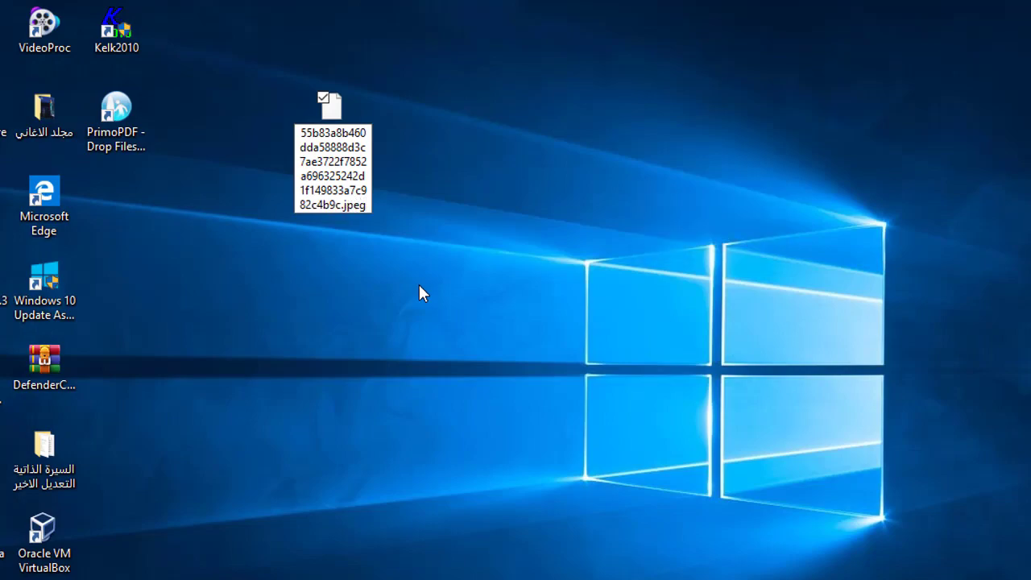
key("Return")
Open the renamed 55b83a8b .jpeg file in Photos to check it, and close the viewer
right_click(318, 153)
left_click(362, 87)
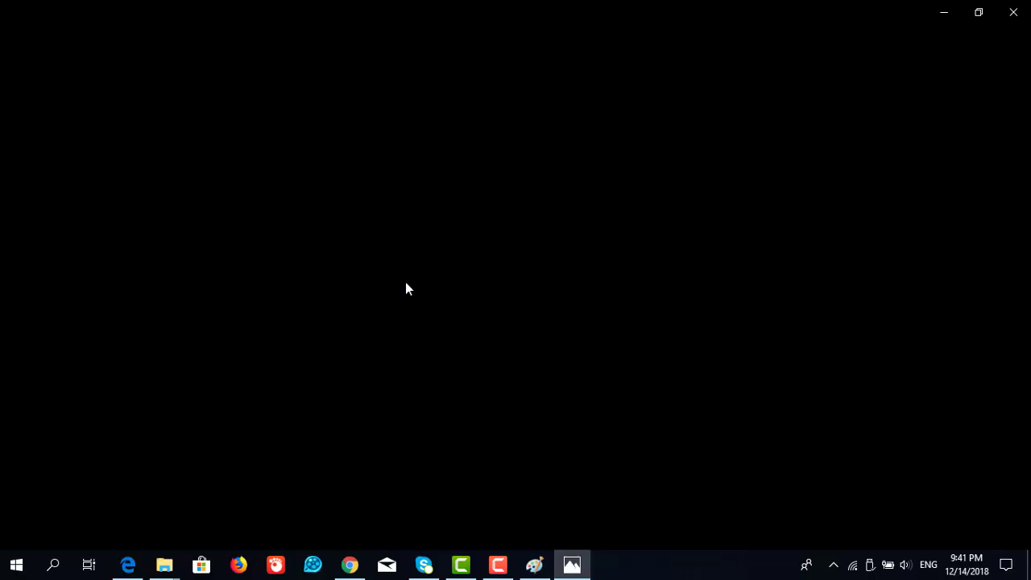
key("alt+F4")
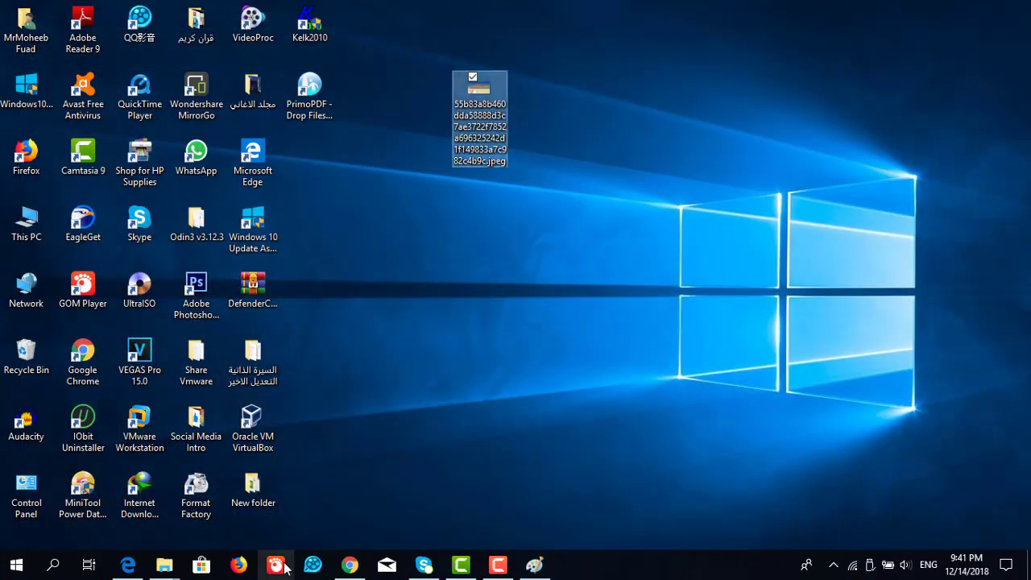
Copy the eight files from 1c0918e3 through 4fafc7ca in the Assets folder
left_click(159, 568)
left_click_drag(887, 138, 187, 266)
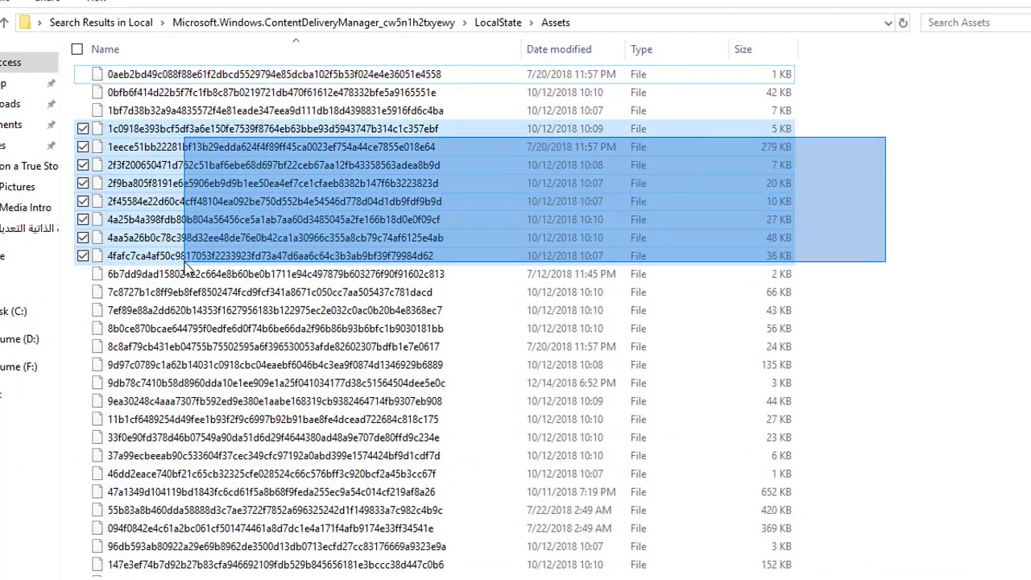
right_click(230, 165)
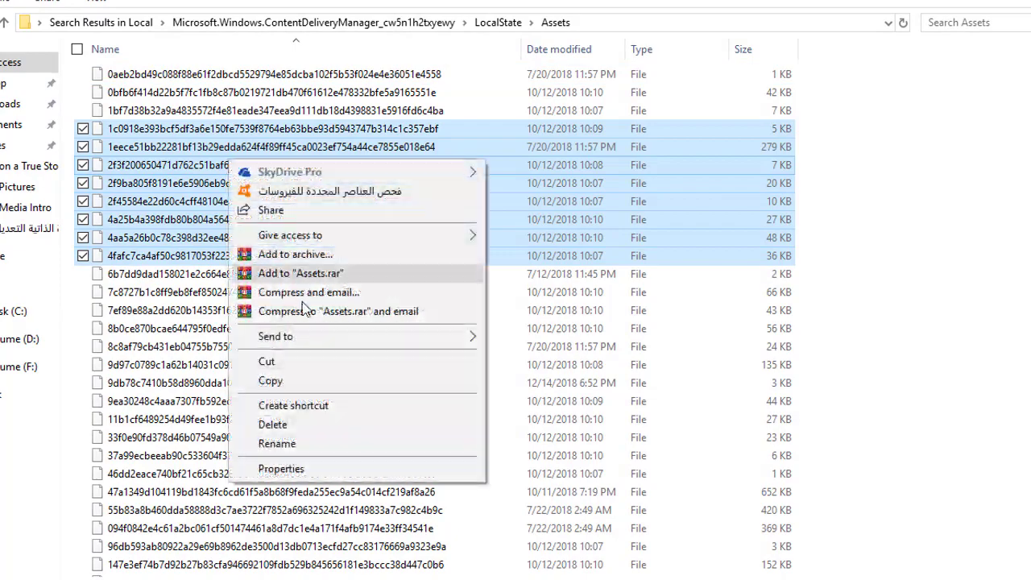
left_click(271, 381)
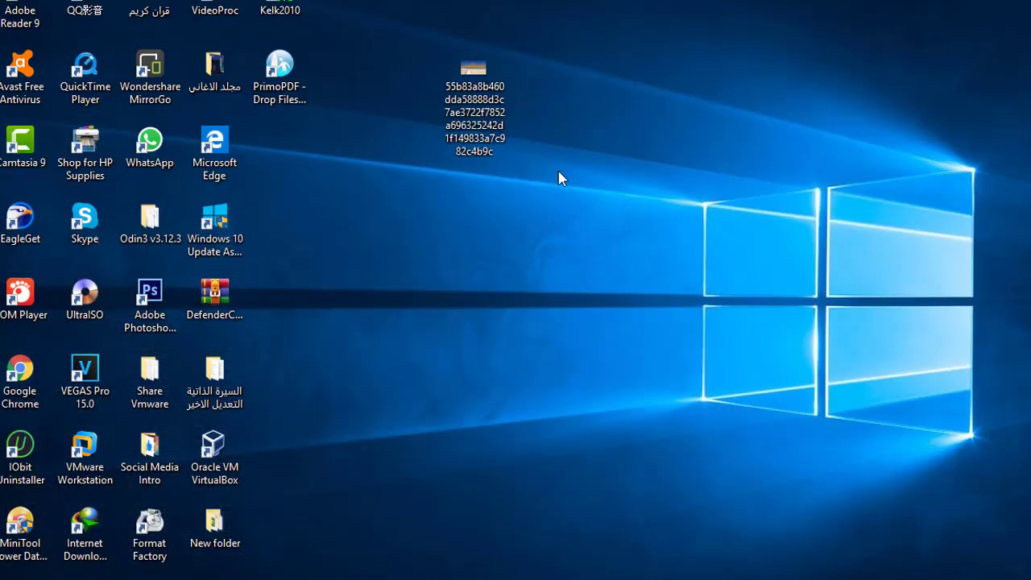
Create a new folder on the desktop
right_click(559, 172)
mouse_move(651, 382)
left_click(825, 382)
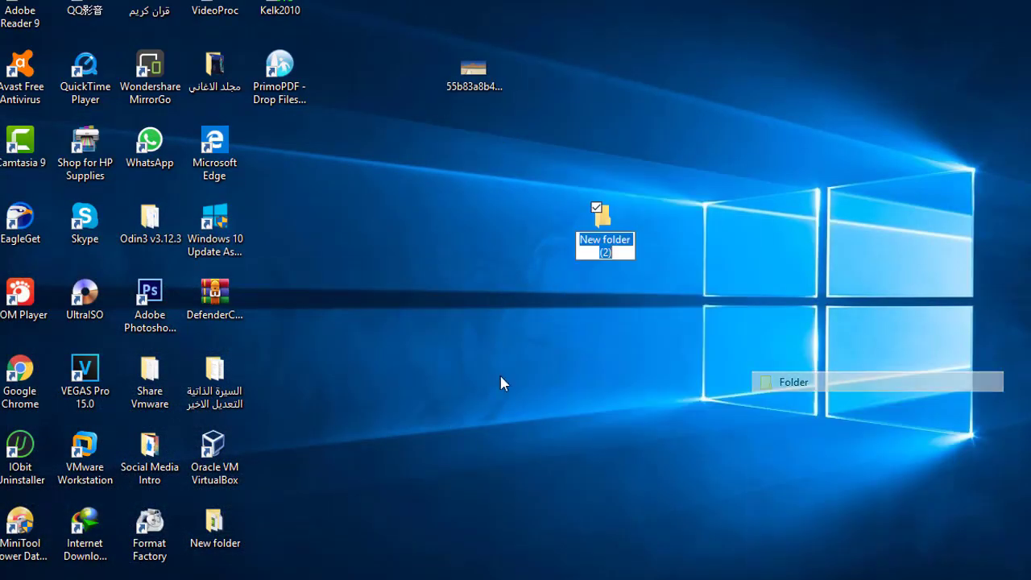
Open the new desktop folder and paste the copied Assets files into it
right_click(618, 242)
left_click(628, 95)
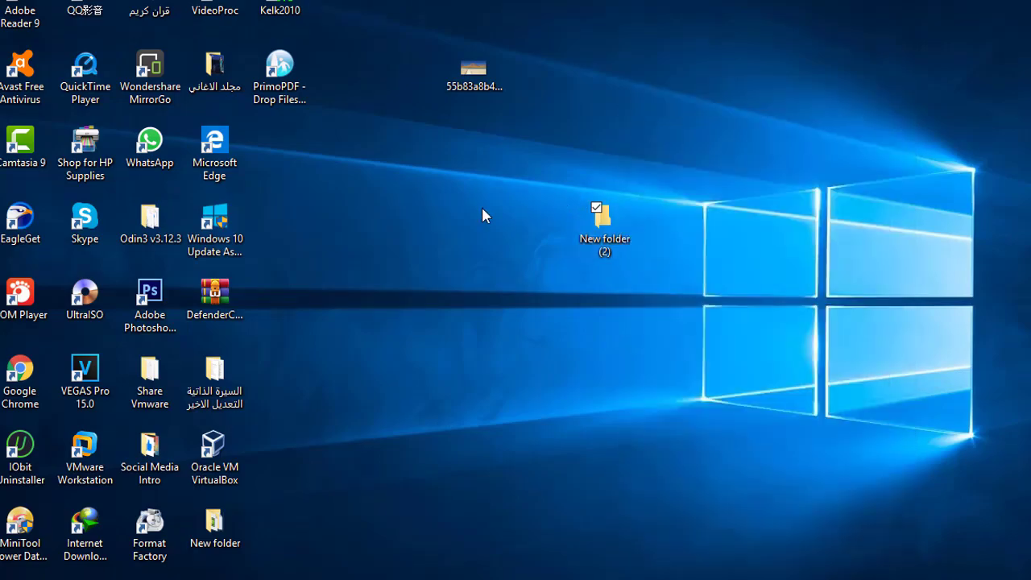
right_click(414, 169)
left_click(495, 291)
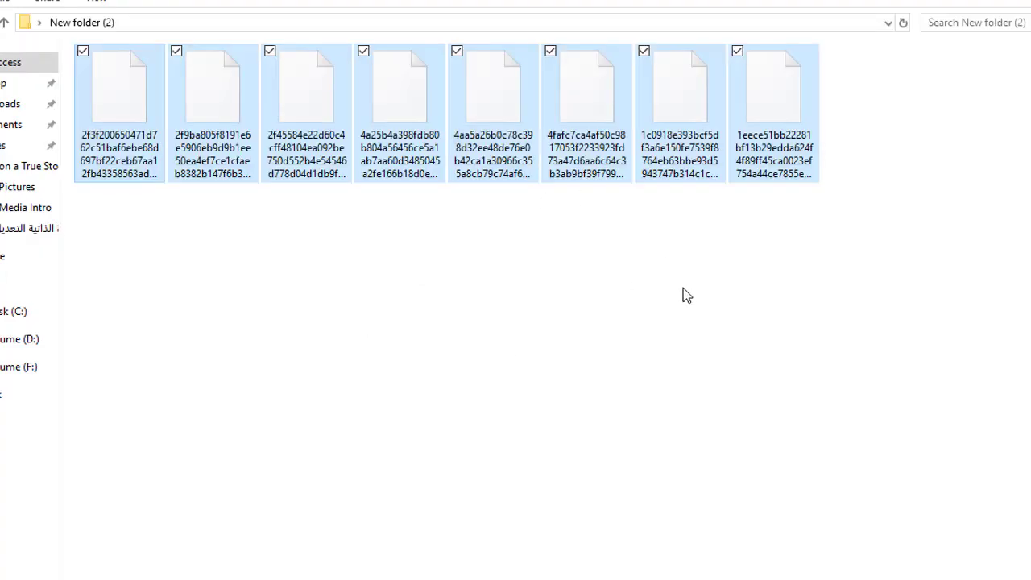
left_click(328, 291)
Rename the copied 2f3f2006 file by adding the .jpeg extension to the end of its name
right_click(123, 127)
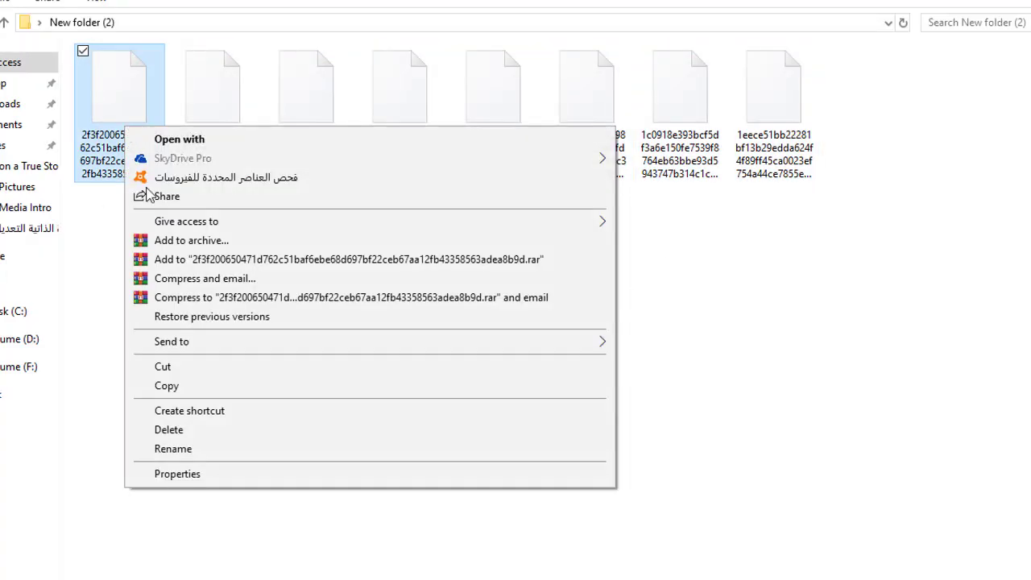
left_click(201, 449)
left_click(165, 179)
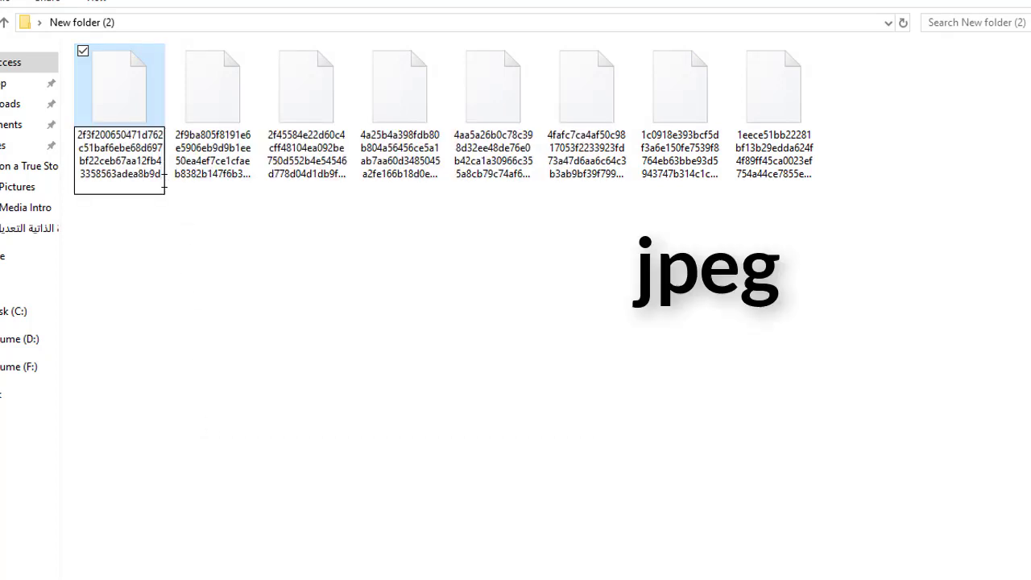
type(".jpeg")
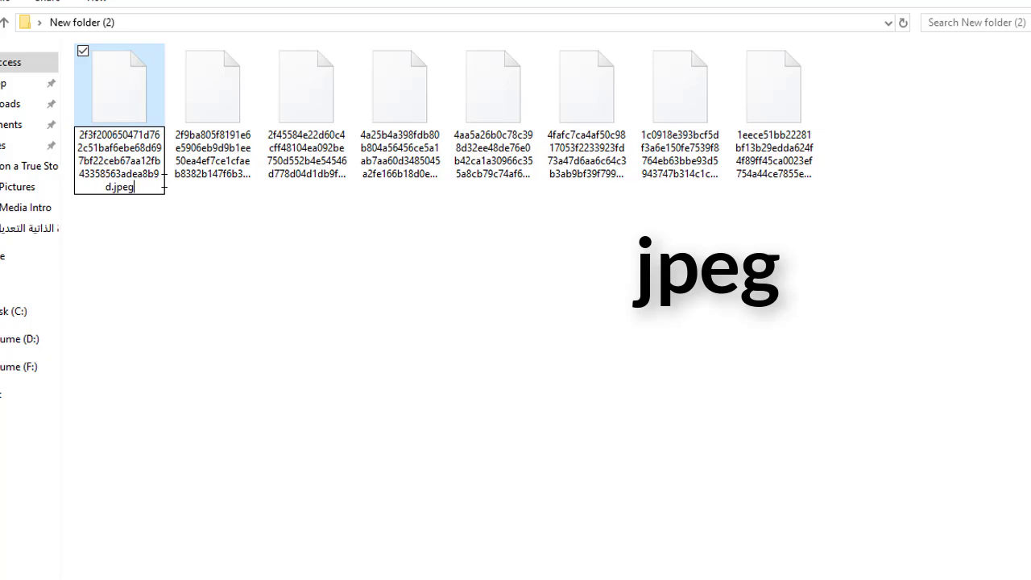
key("Return")
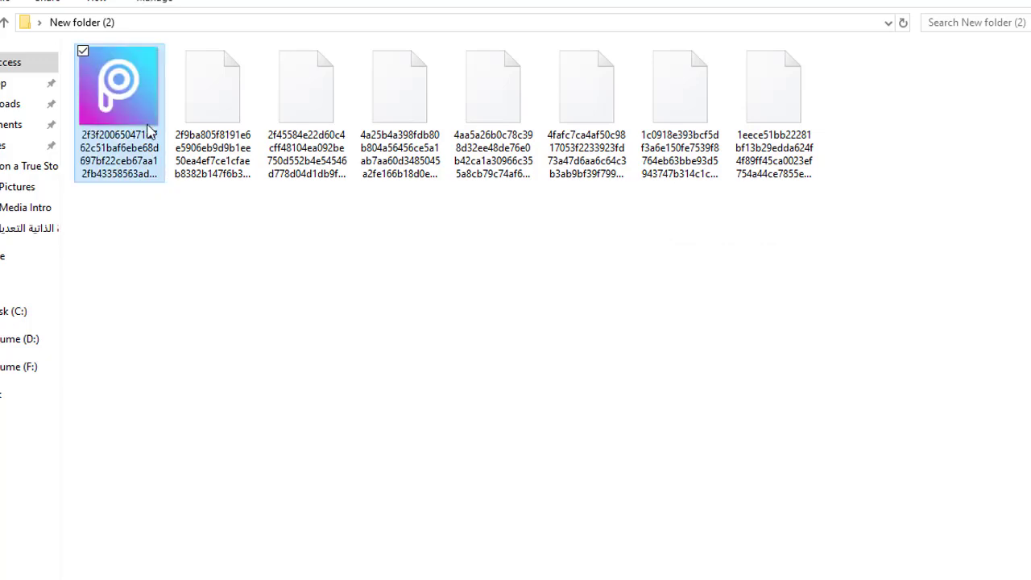
right_click(116, 100)
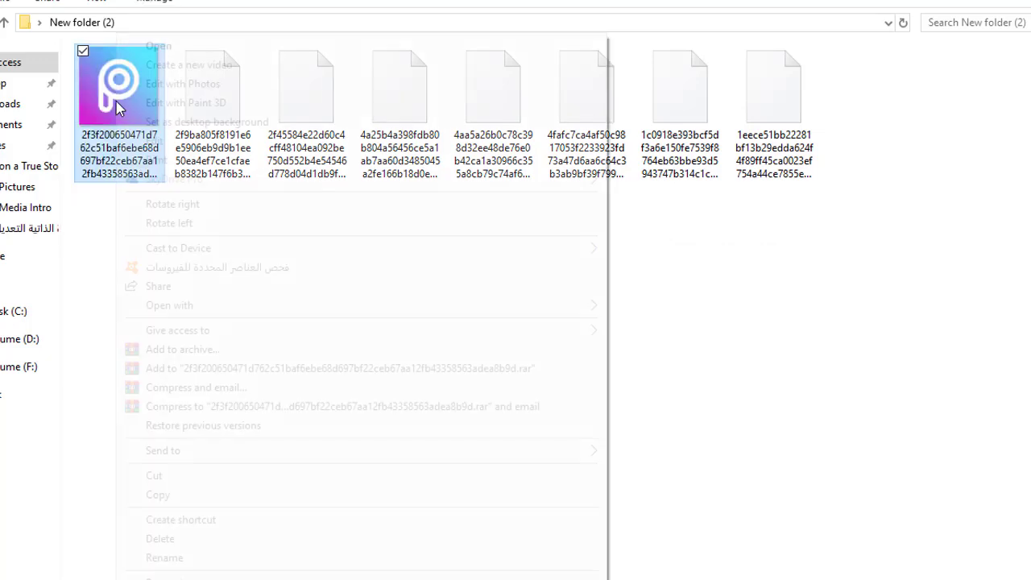
left_click(164, 560)
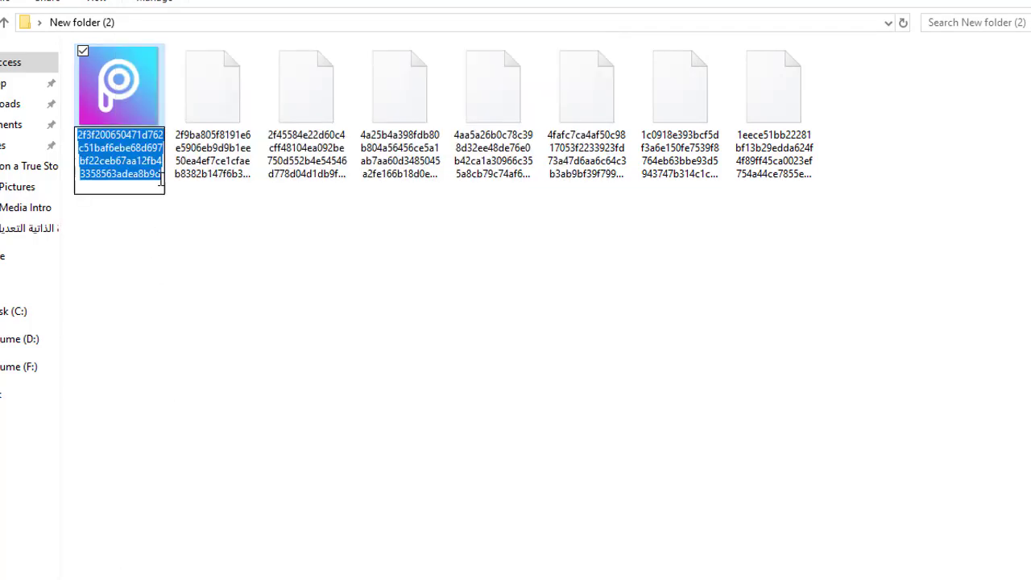
left_click(178, 300)
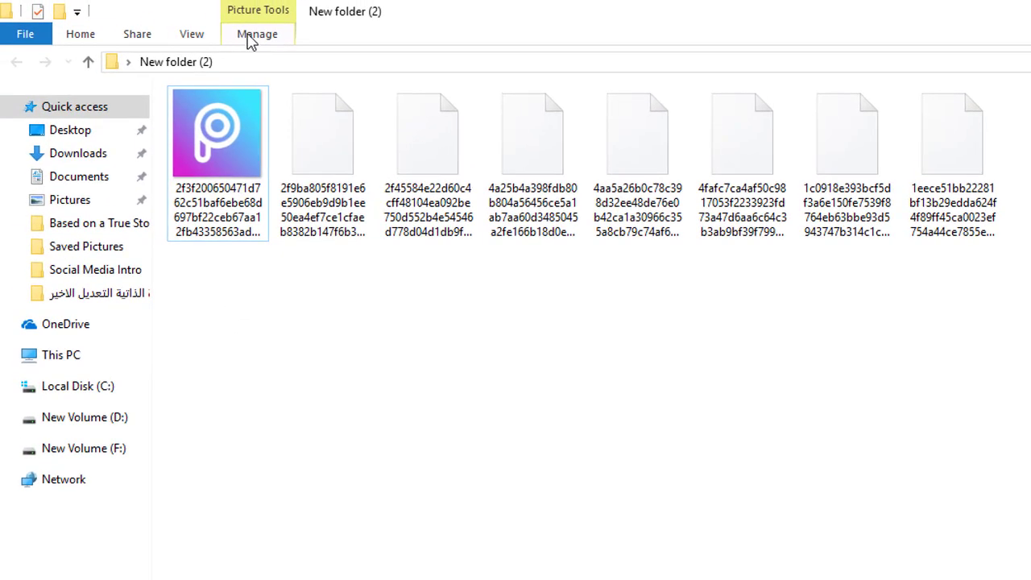
Turn off "Hide extensions for known file types" in the folder options and apply the change
left_click(192, 33)
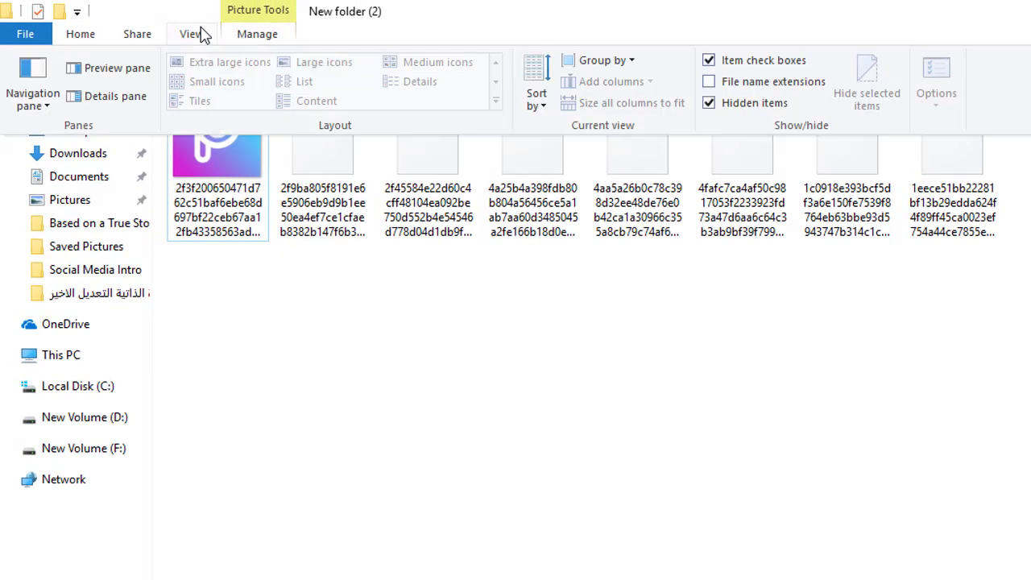
left_click(951, 74)
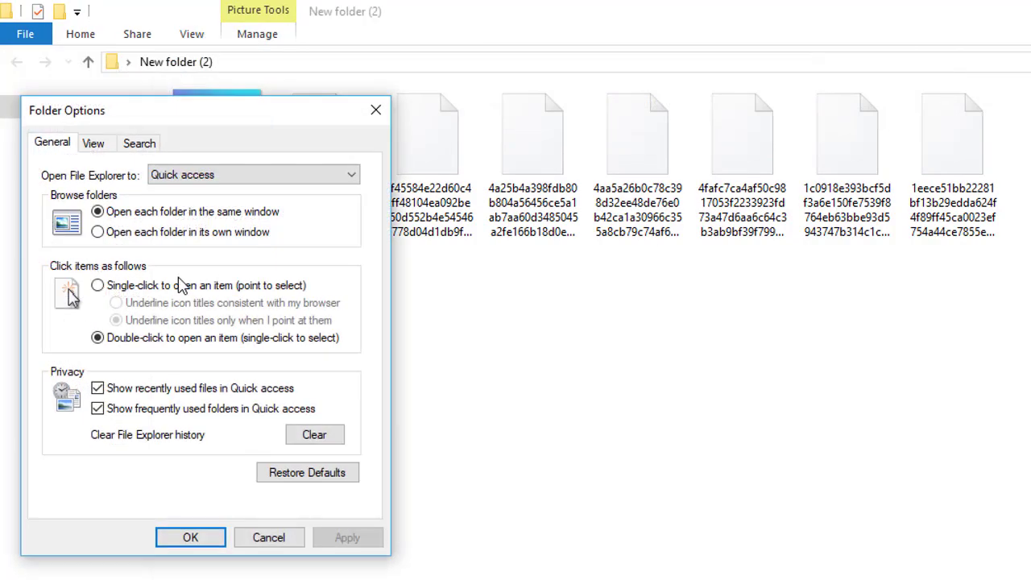
left_click(88, 145)
left_click_drag(205, 105, 884, 80)
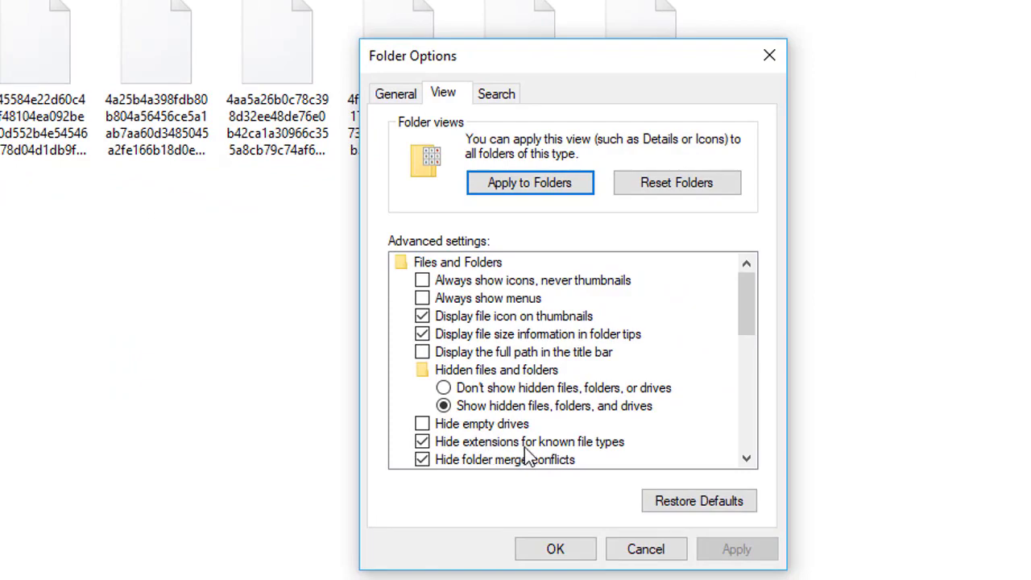
left_click(588, 445)
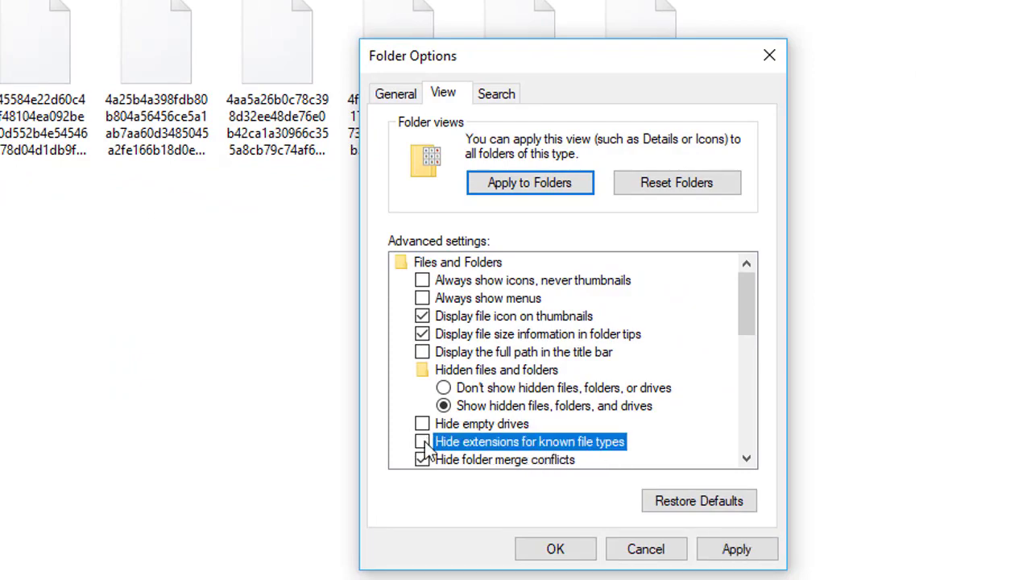
left_click(747, 550)
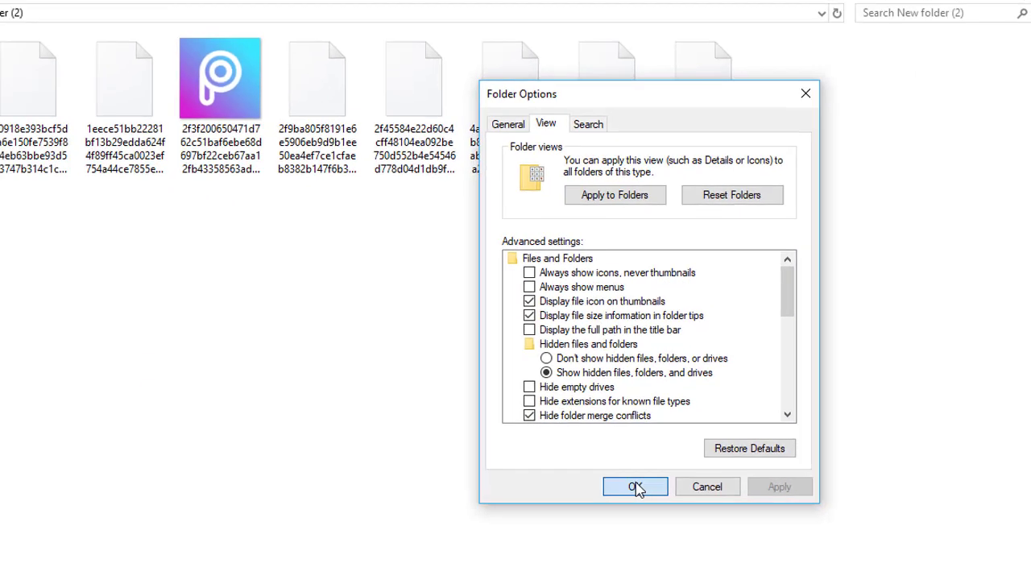
left_click(556, 550)
right_click(352, 156)
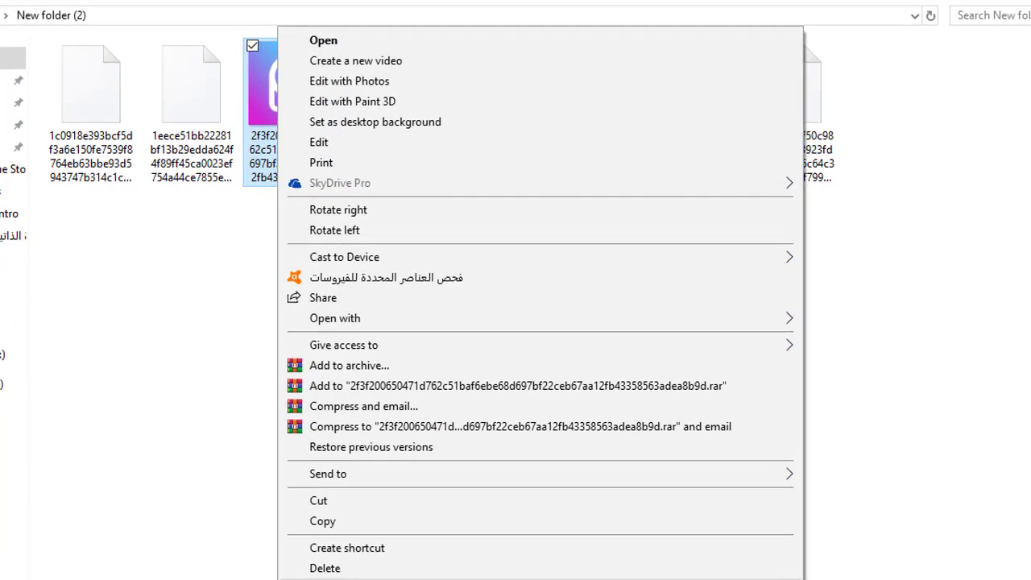
left_click(370, 507)
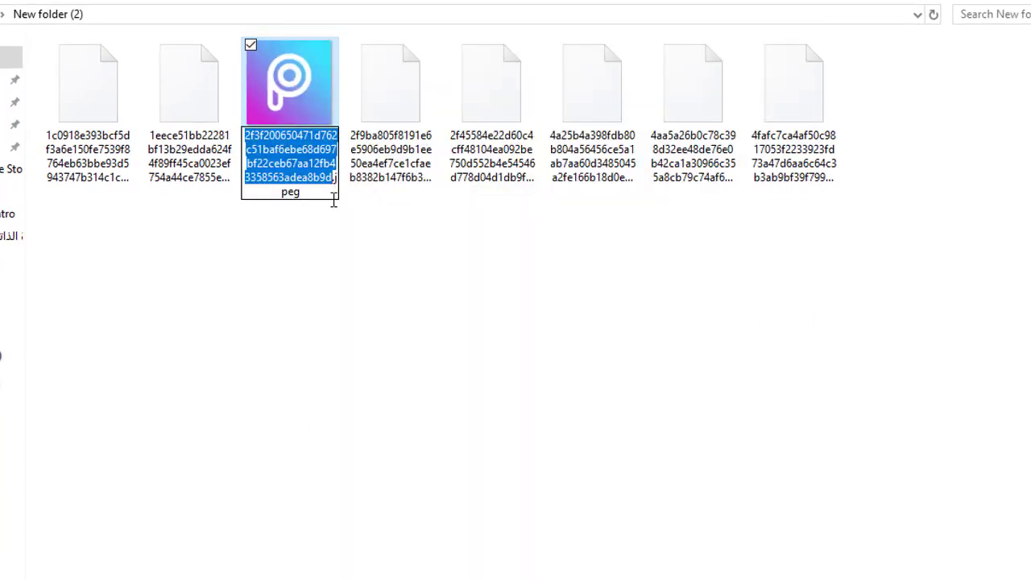
left_click(319, 293)
Rename the 4fafc7ca file as 555
left_click(790, 133)
key("F2")
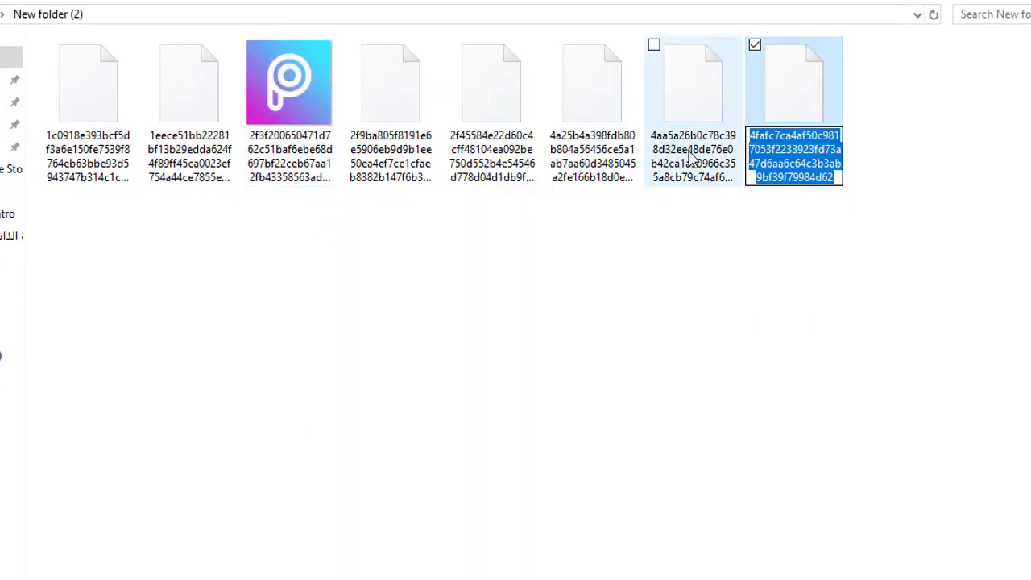
type("555")
key("Return")
Rename the 4aa5a26b file as rrr
left_click(689, 141)
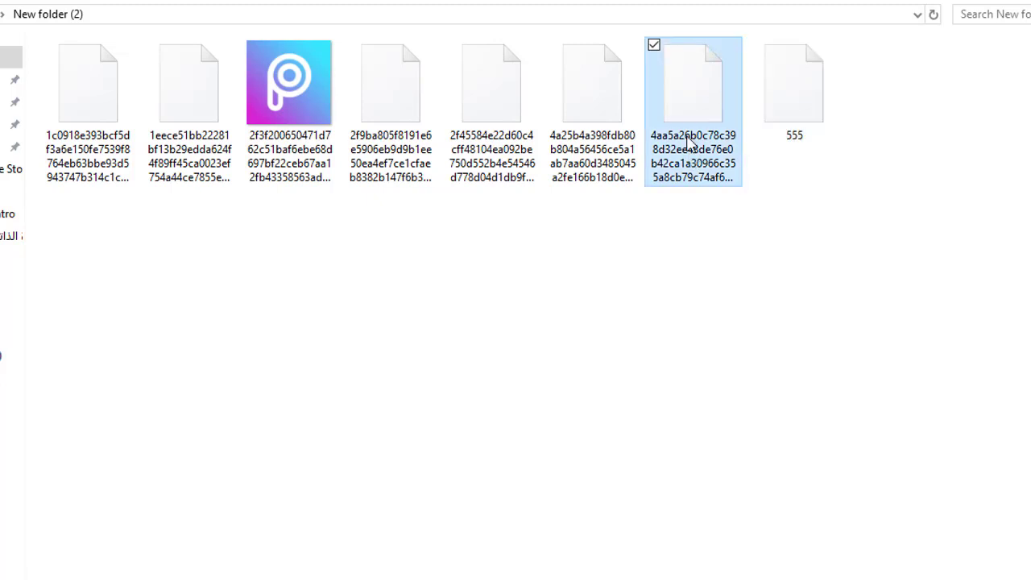
key("F2")
type("rrr")
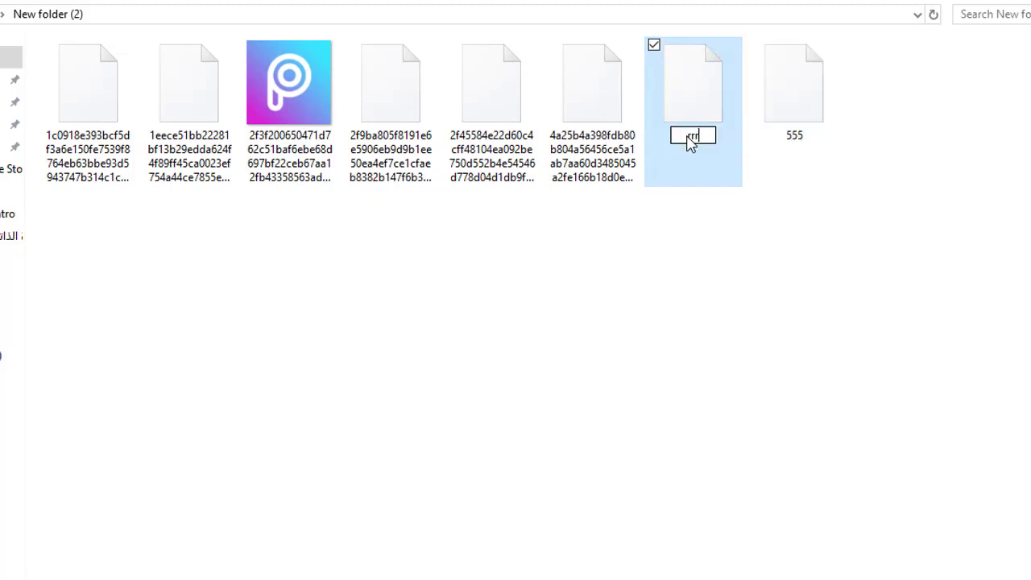
key("Return")
Add the .jpeg extension to the rrr file, making its name rrr.jpeg
right_click(690, 107)
left_click(740, 450)
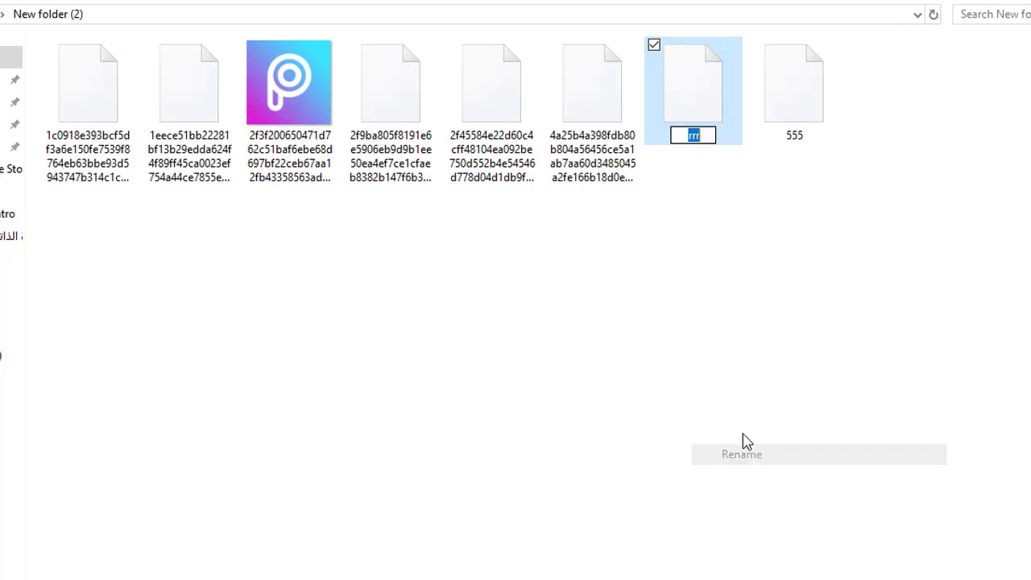
type(".")
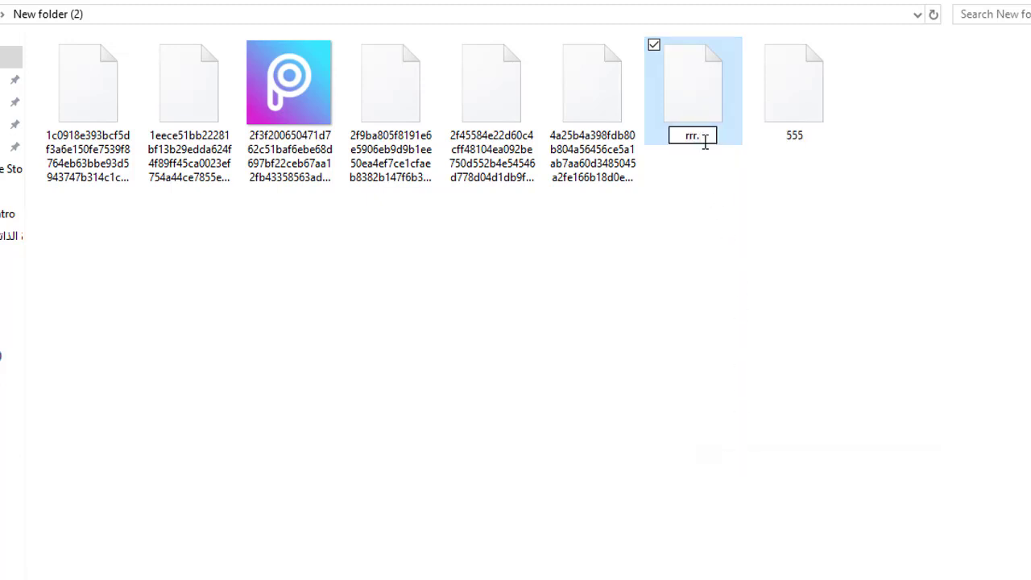
type("jpeg")
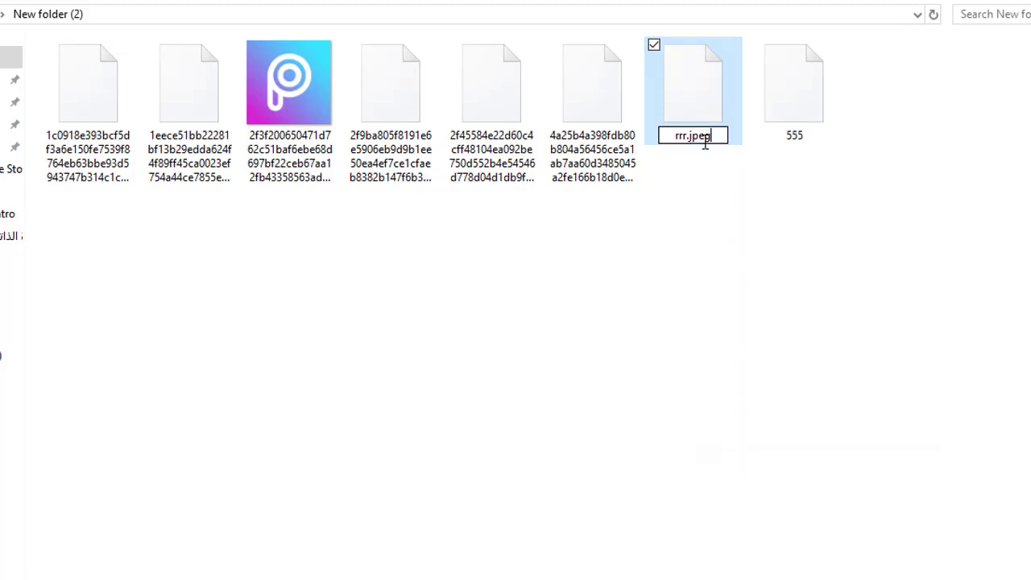
key("Return")
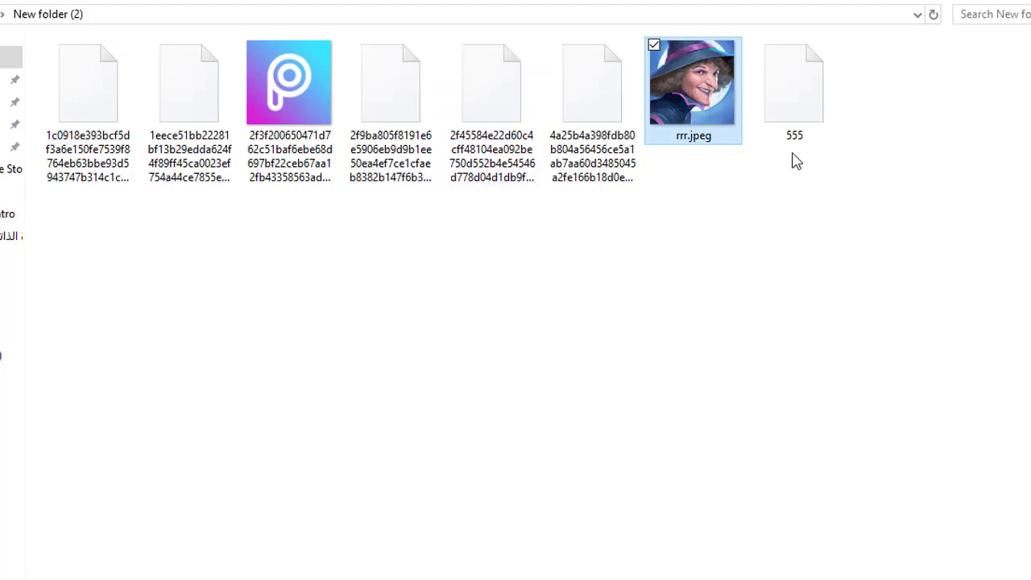
Add the .jpeg extension to the 555 file, making its name 555.jpeg
left_click(794, 99)
key("F2")
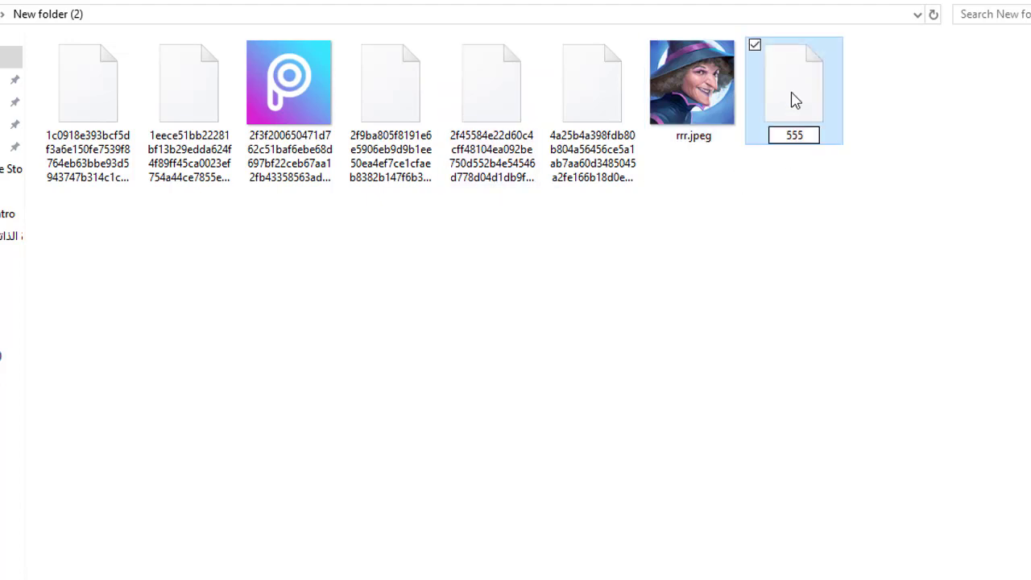
type(".jpeg")
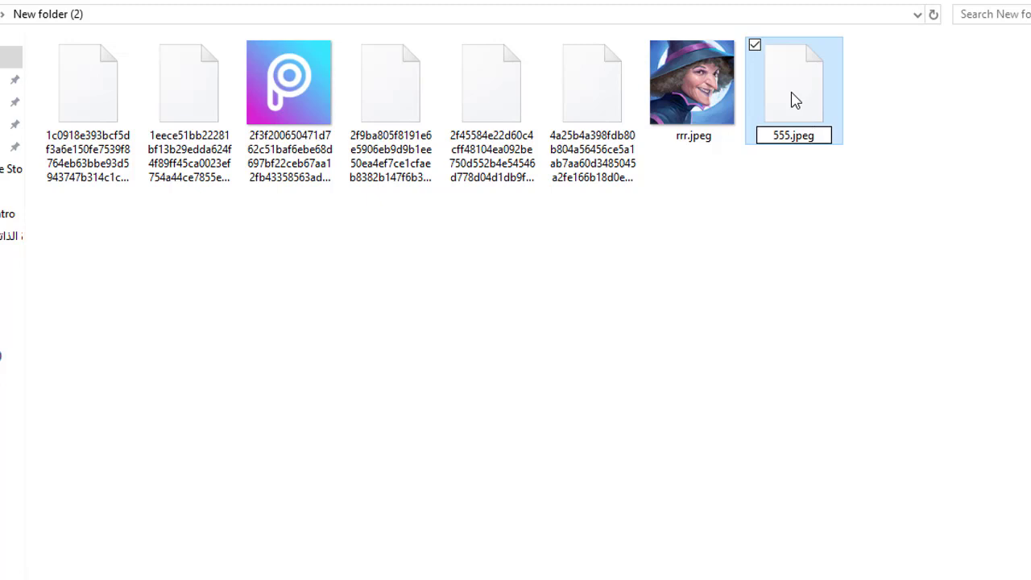
key("Return")
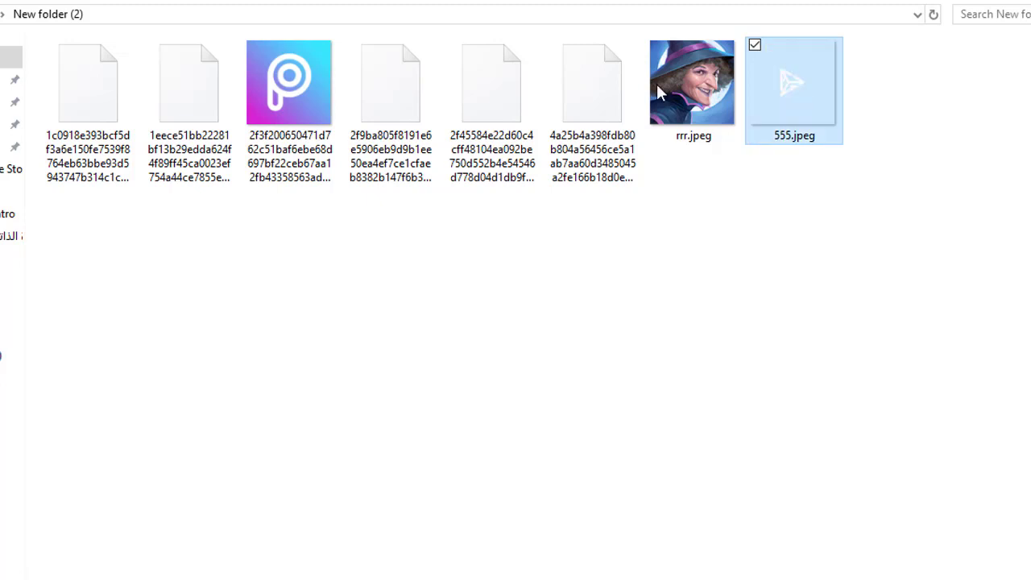
Rename the 4a25b4a3 file by adding .jpeg to the end of its existing name
left_click(584, 116)
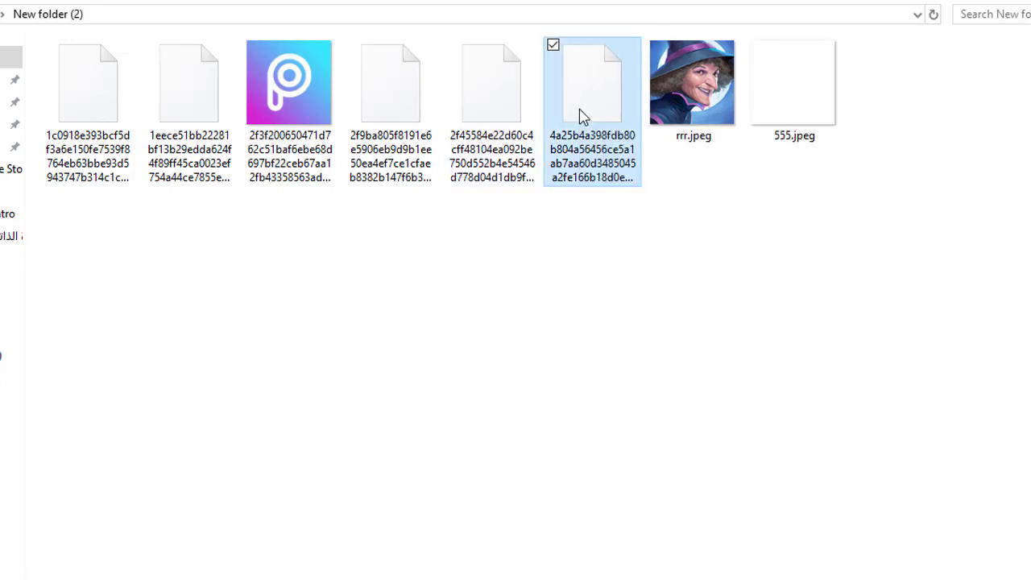
right_click(586, 109)
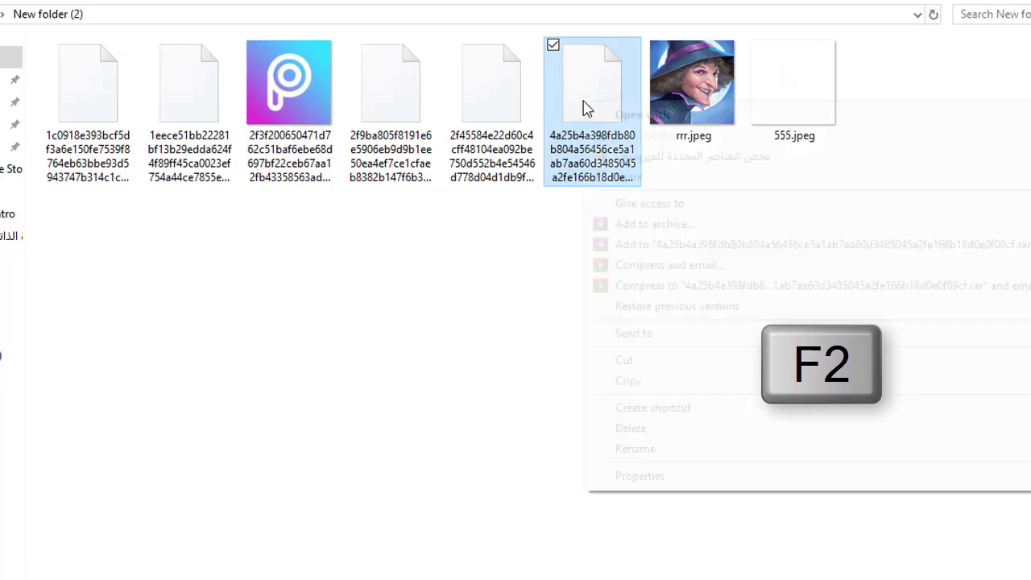
left_click(635, 449)
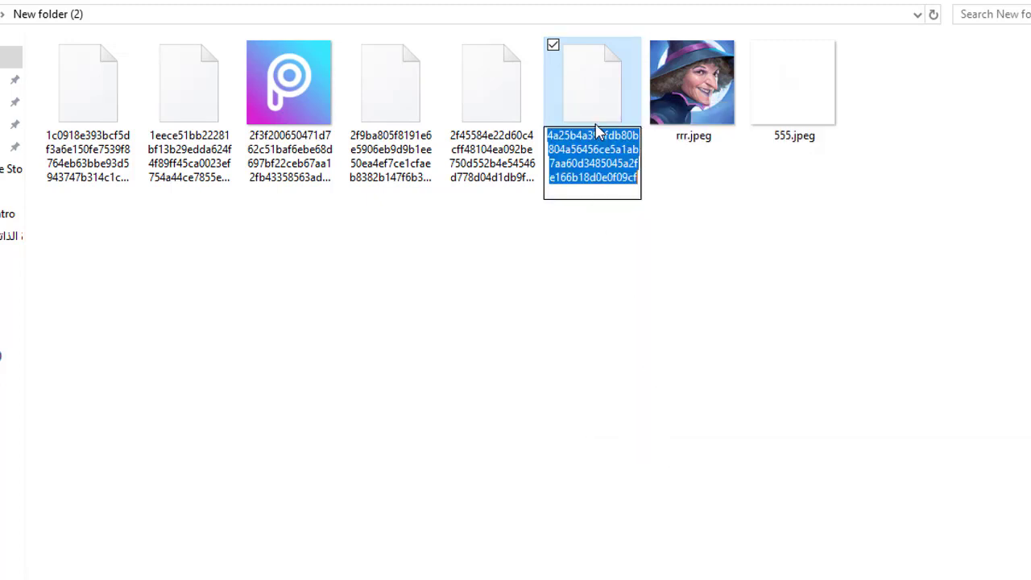
left_click(594, 76)
key("F2")
key("F2")
key("F2")
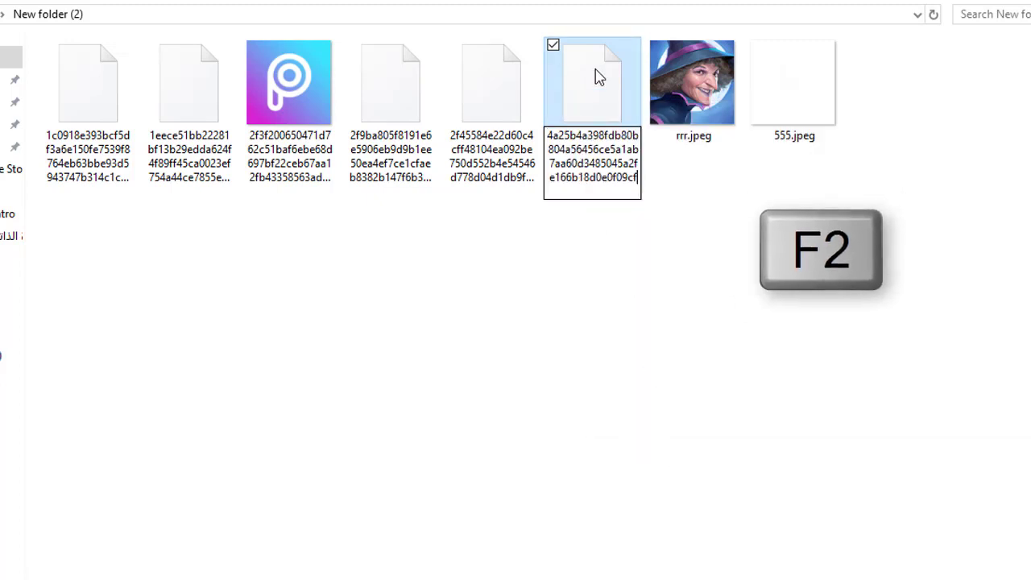
type("cf.j")
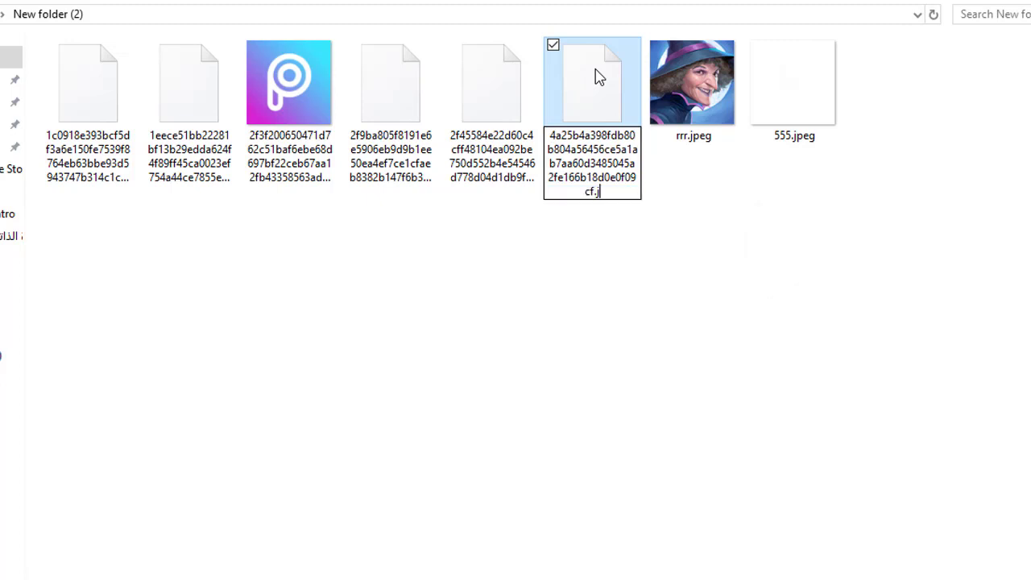
type("peg")
key("Return")
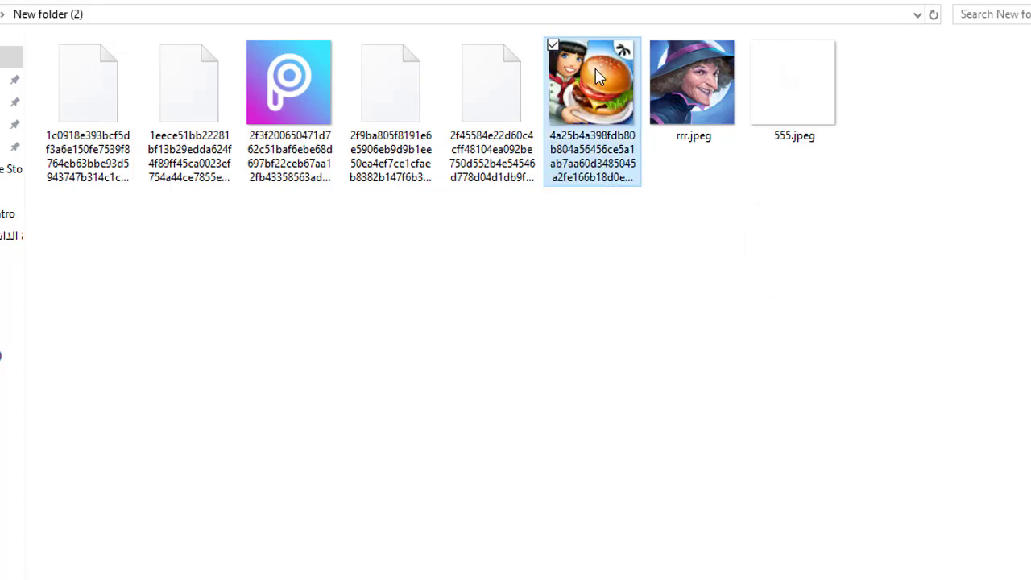
left_click(589, 223)
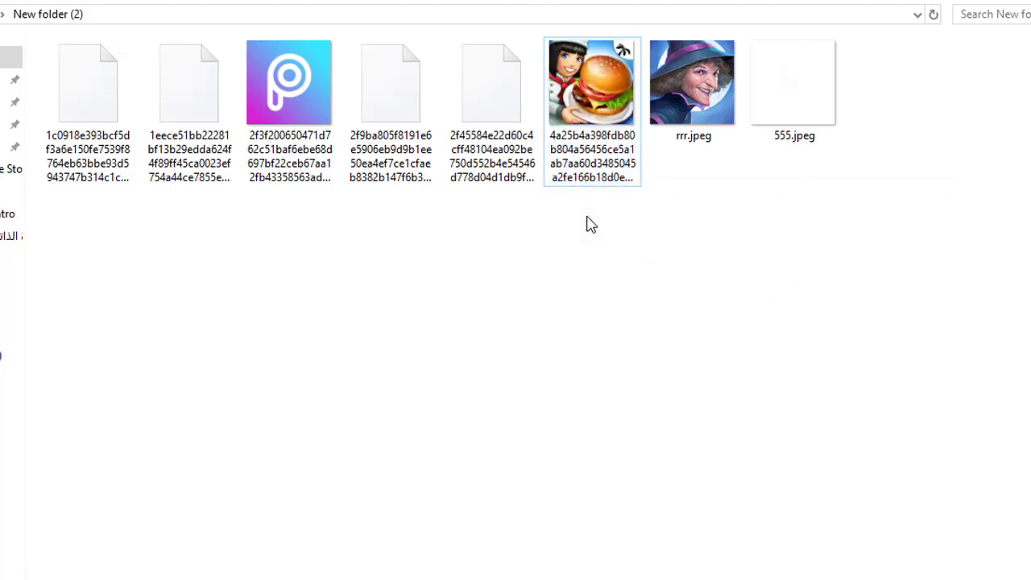
left_click(701, 113)
left_click(778, 133)
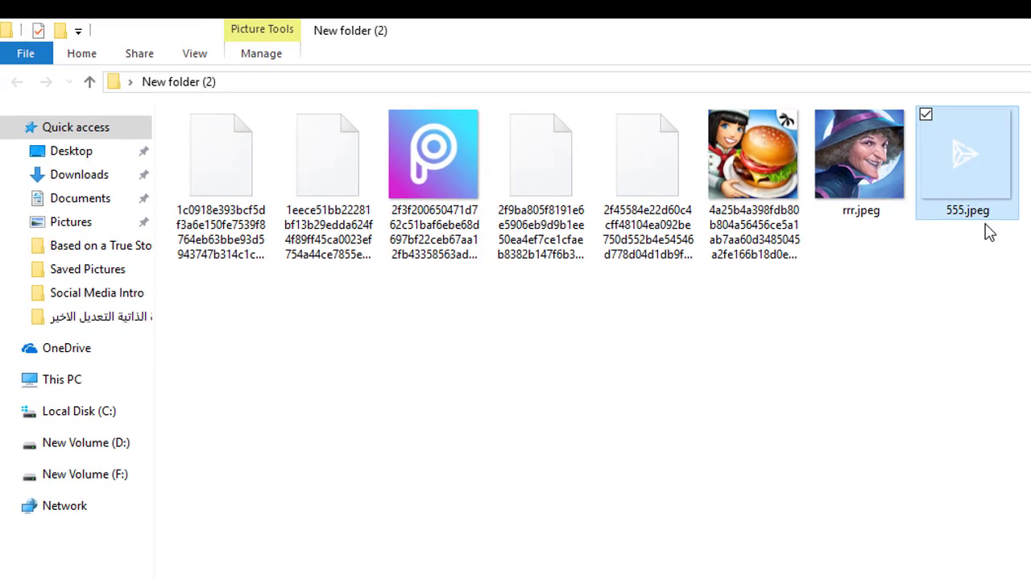
Turn "Hide extensions for known file types" back on in the folder options and apply the change
left_click(201, 55)
left_click(946, 92)
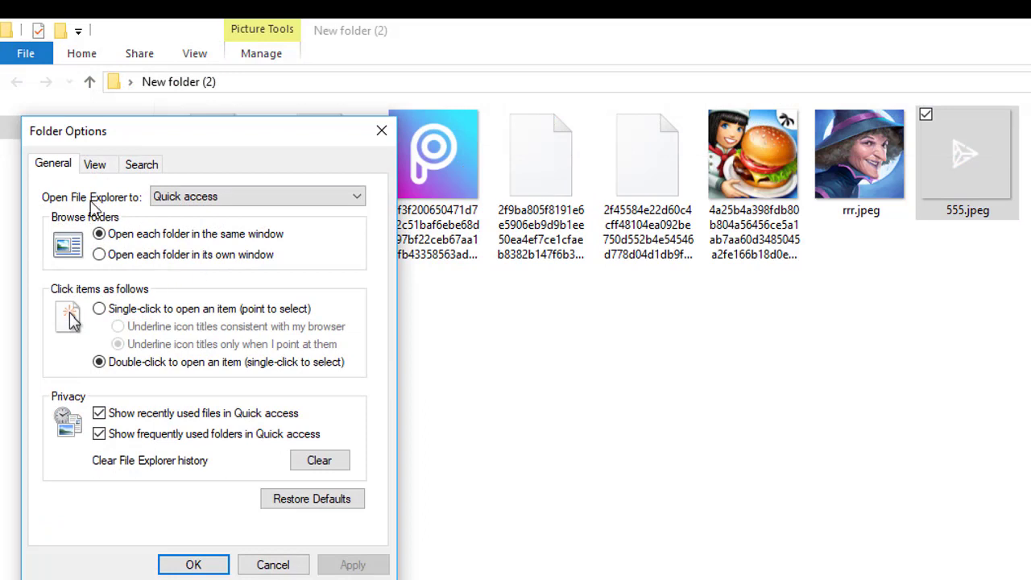
left_click(95, 164)
left_click(77, 471)
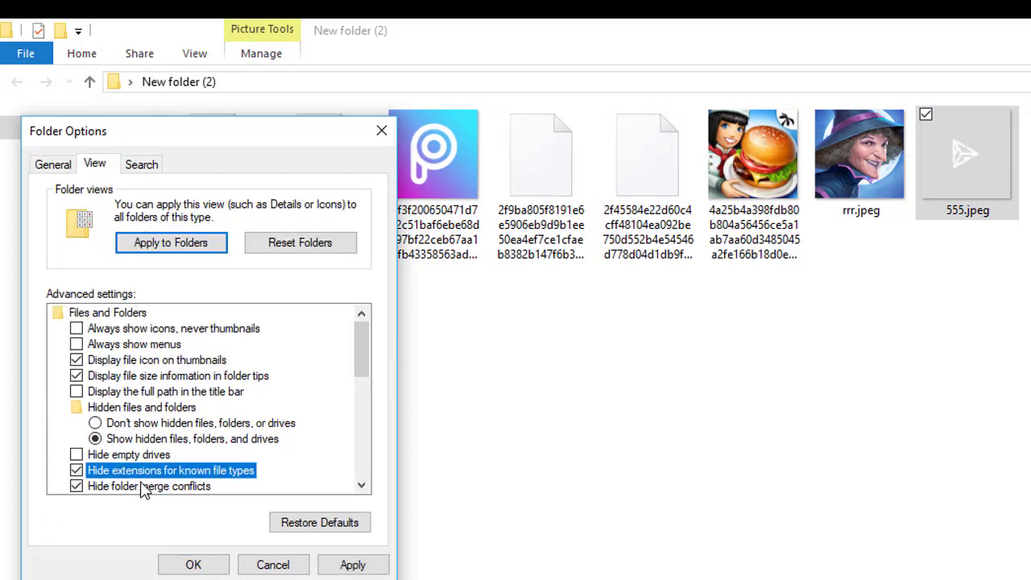
left_click(364, 566)
key("Return")
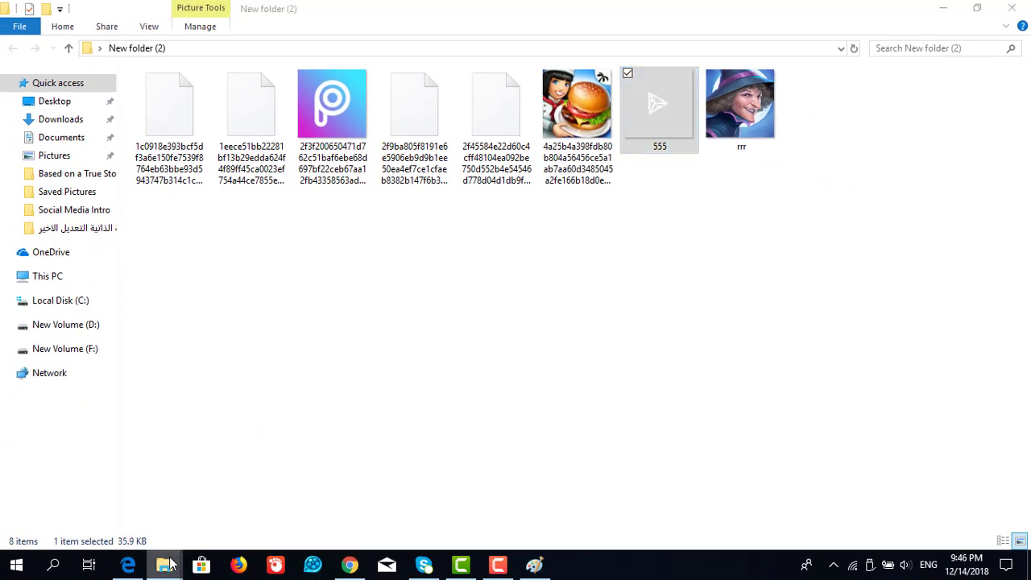
Switch to the Assets folder window and look through its list of files
mouse_move(164, 564)
left_click(255, 494)
left_click_drag(1025, 137, 1028, 181)
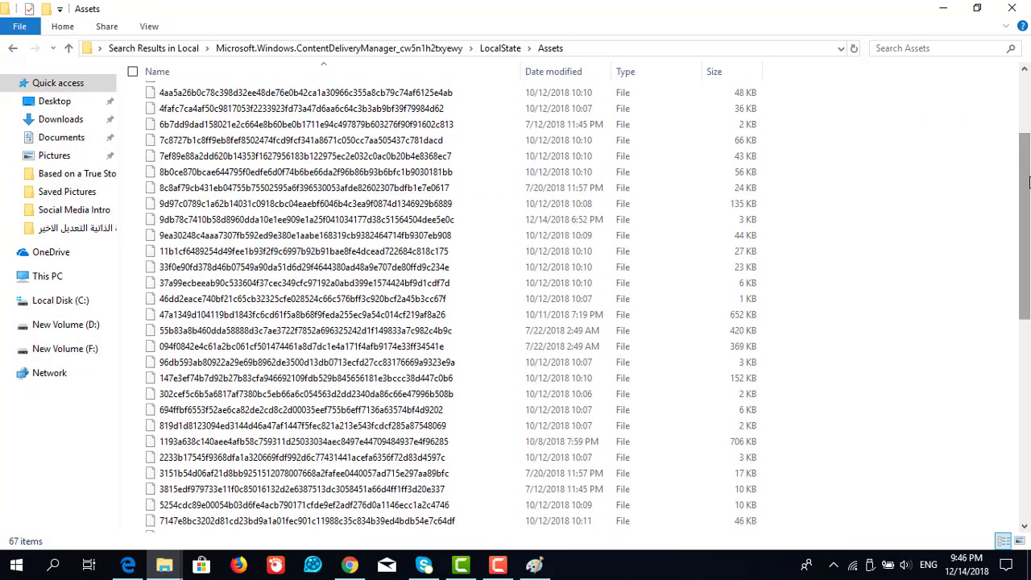
Lock the computer to view the lock screen image, and return to the Assets file list
key("super+l")
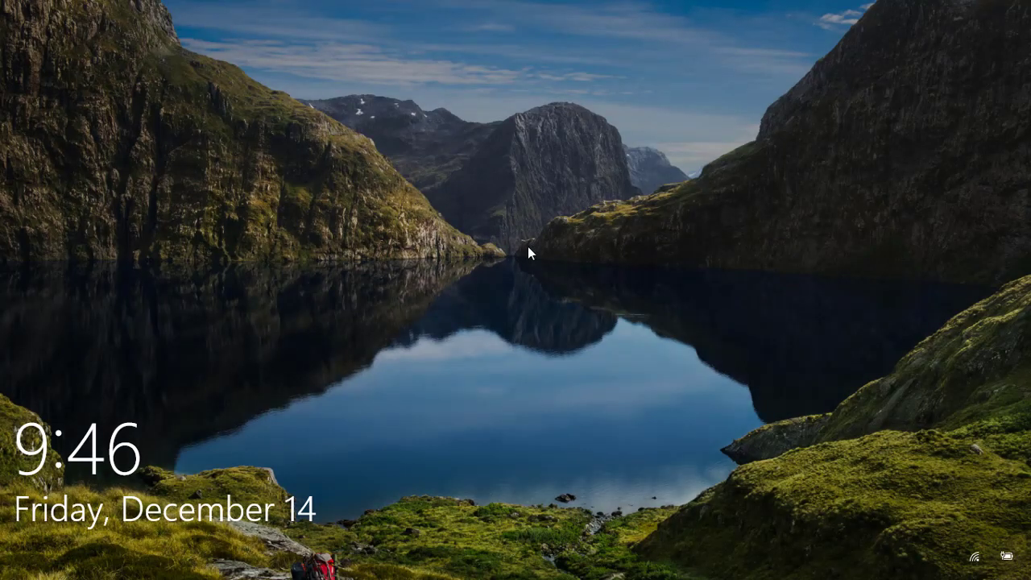
left_click(570, 266)
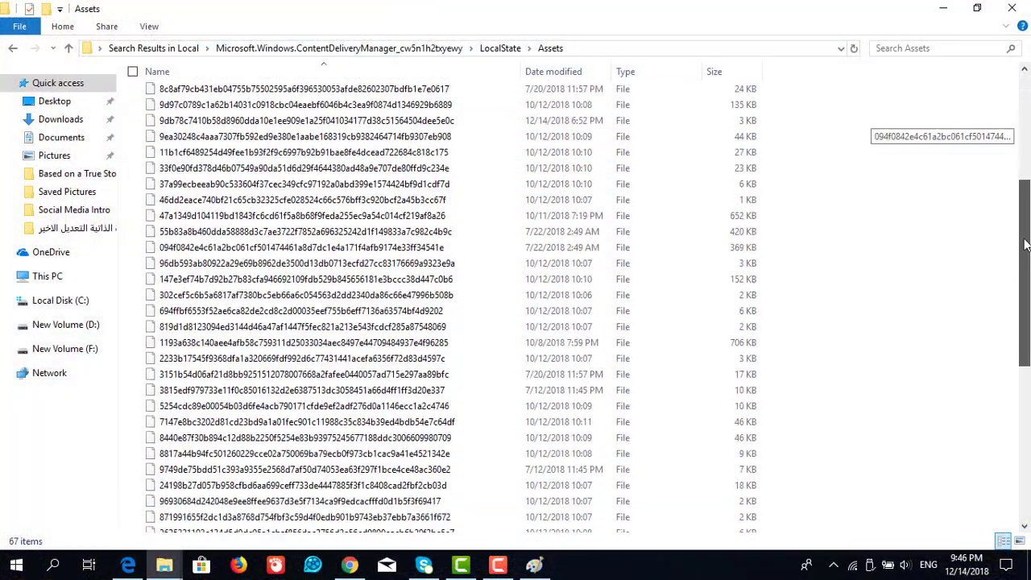
left_click_drag(1027, 245, 1026, 139)
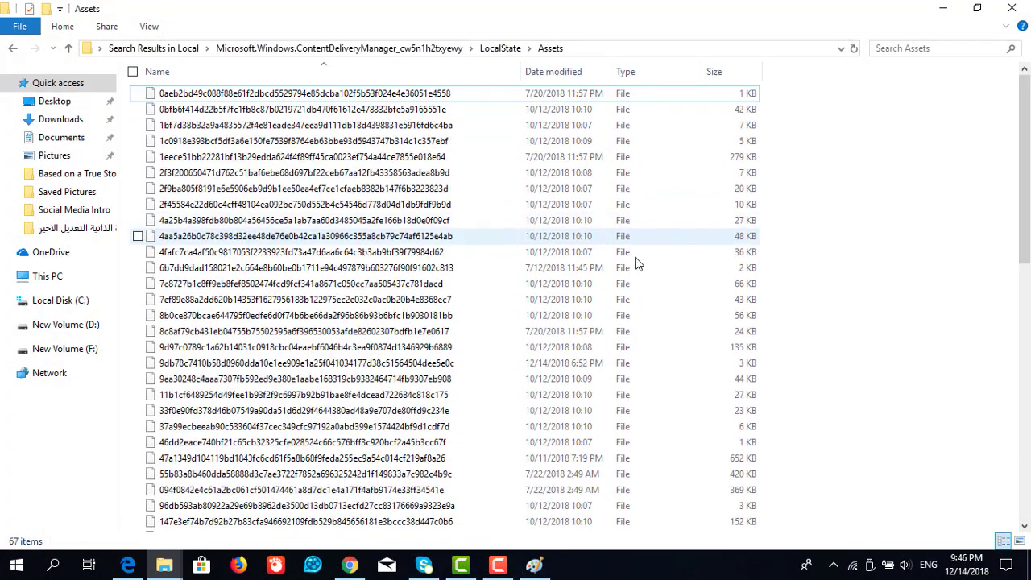
Switch to Chrome to show the YouTube channel's videos page
left_click(350, 564)
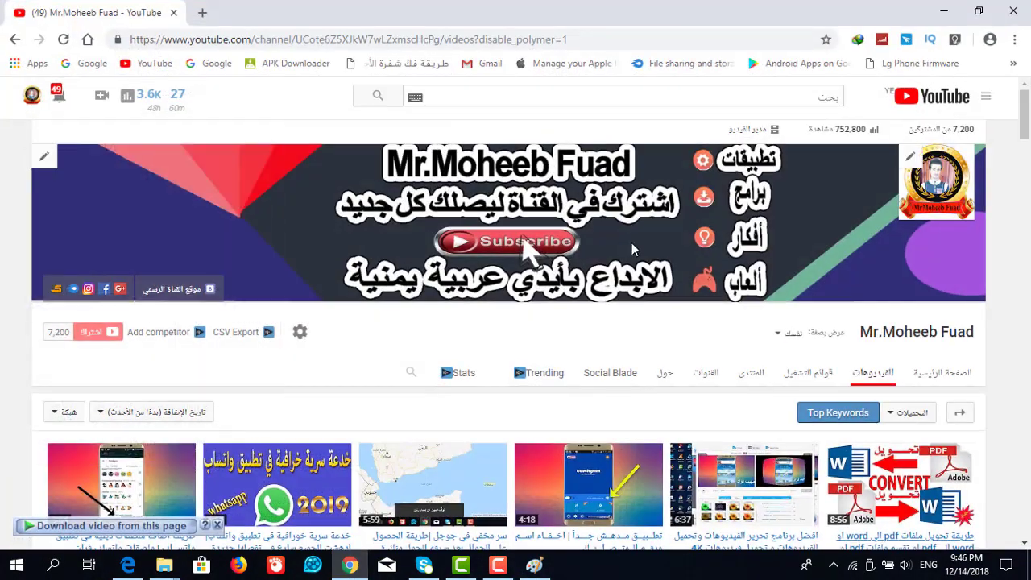